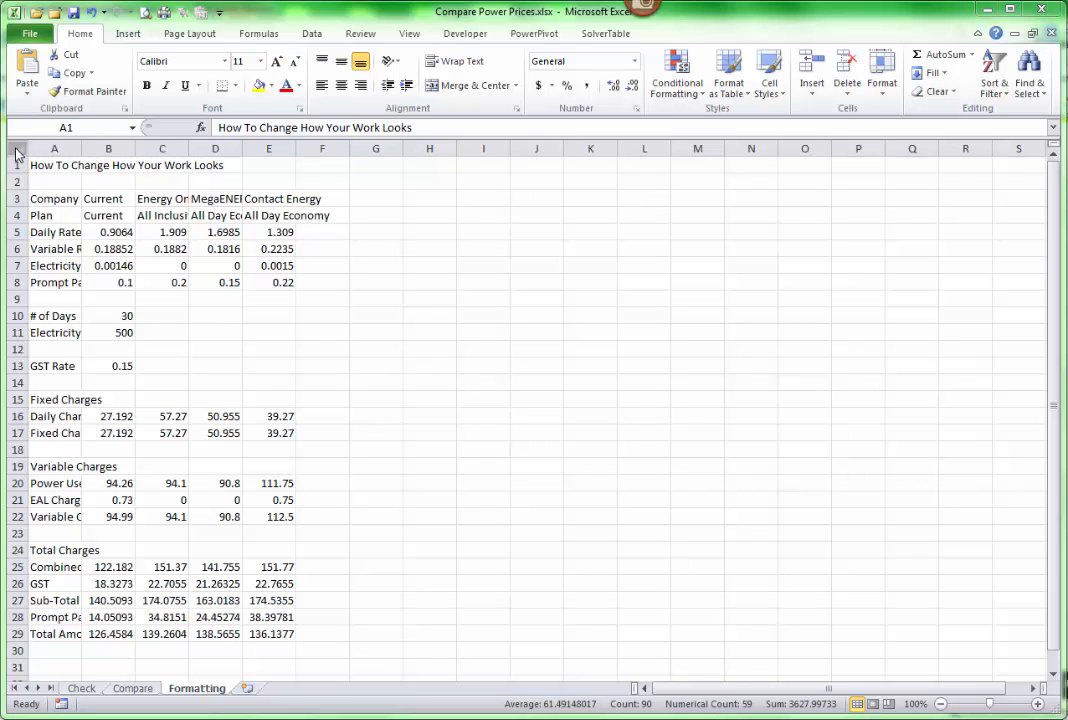
Step: Try the Arial and Algerian fonts on the whole worksheet and return all cells to Calibri
left_click(17, 148)
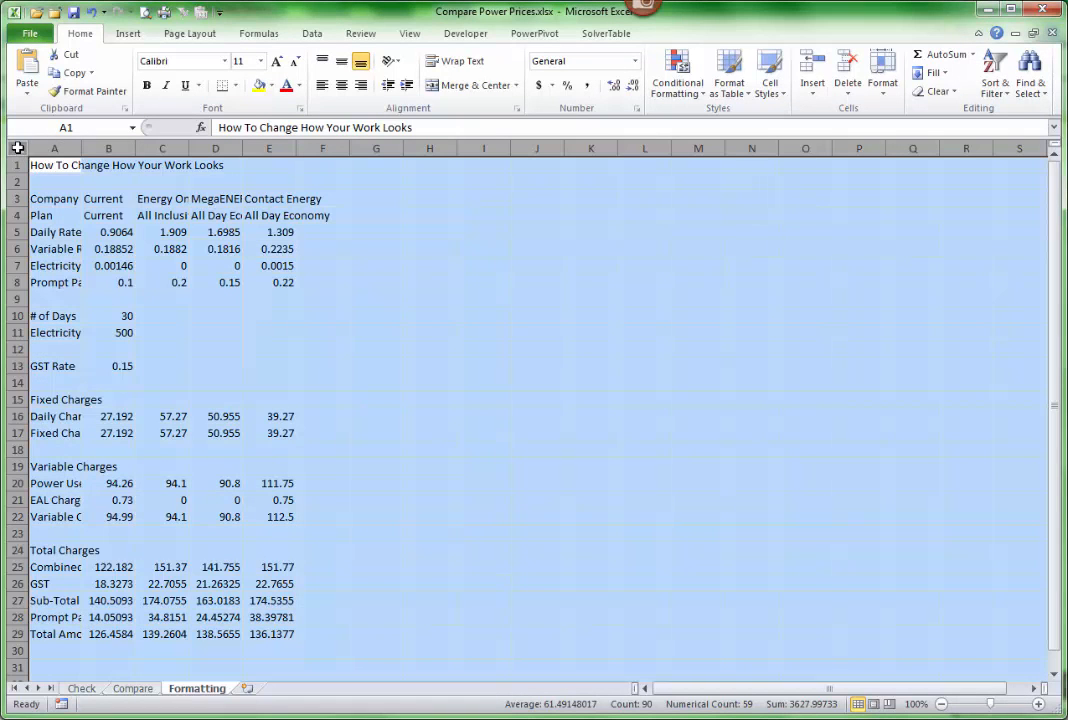
left_click(225, 61)
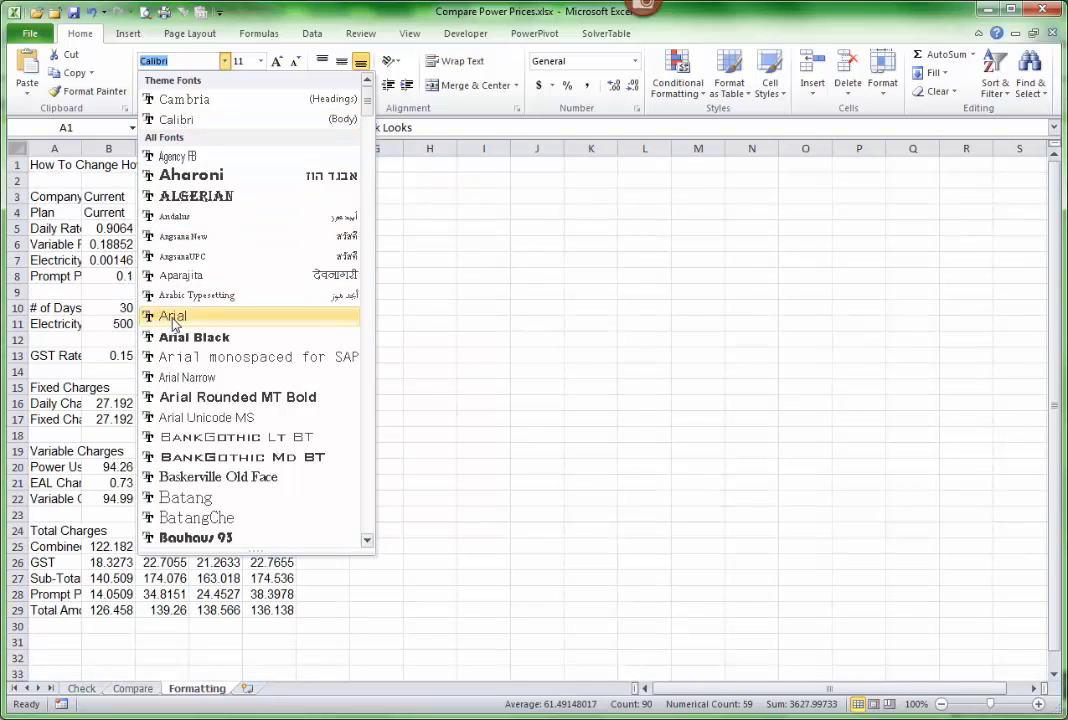
left_click(173, 318)
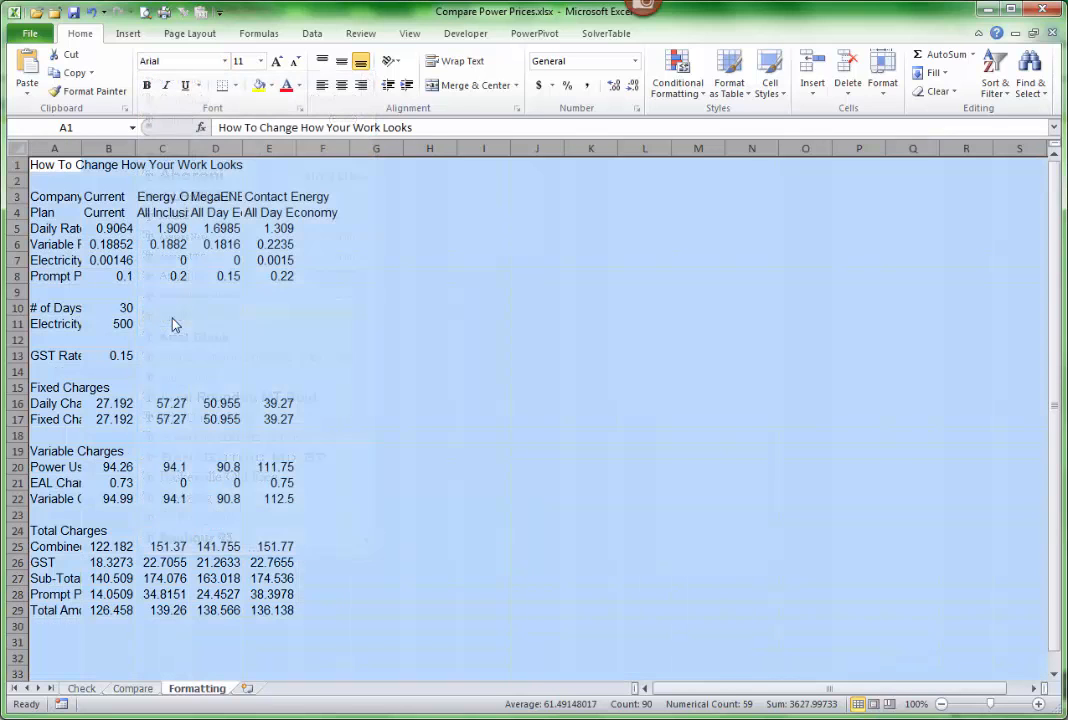
left_click(225, 61)
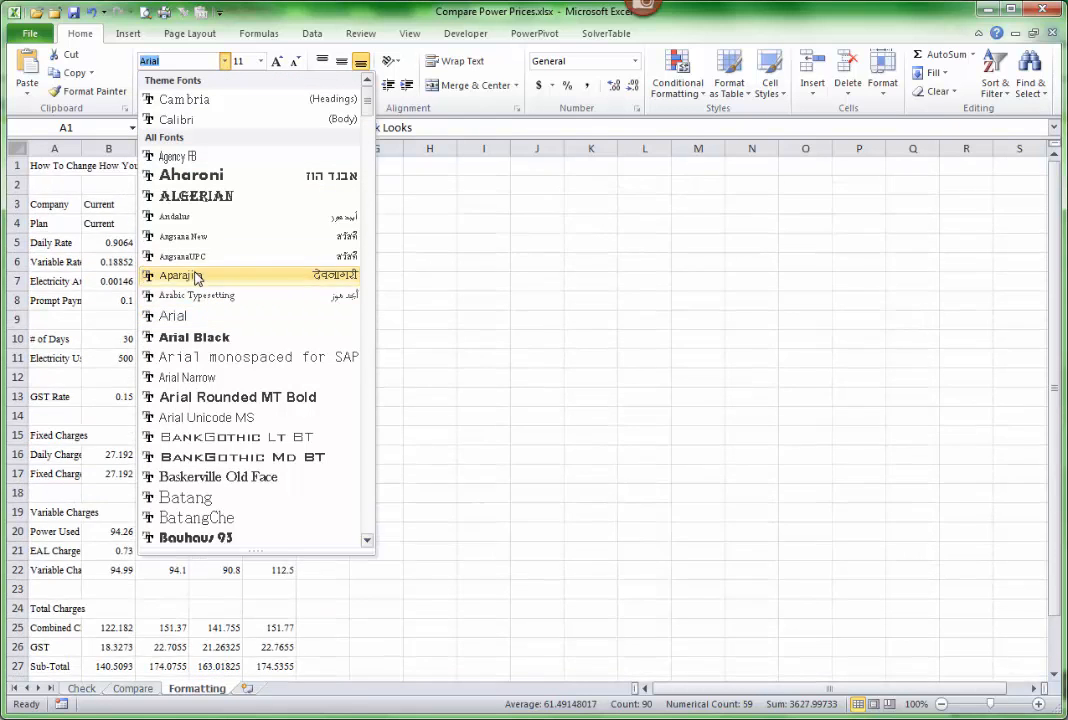
left_click(196, 196)
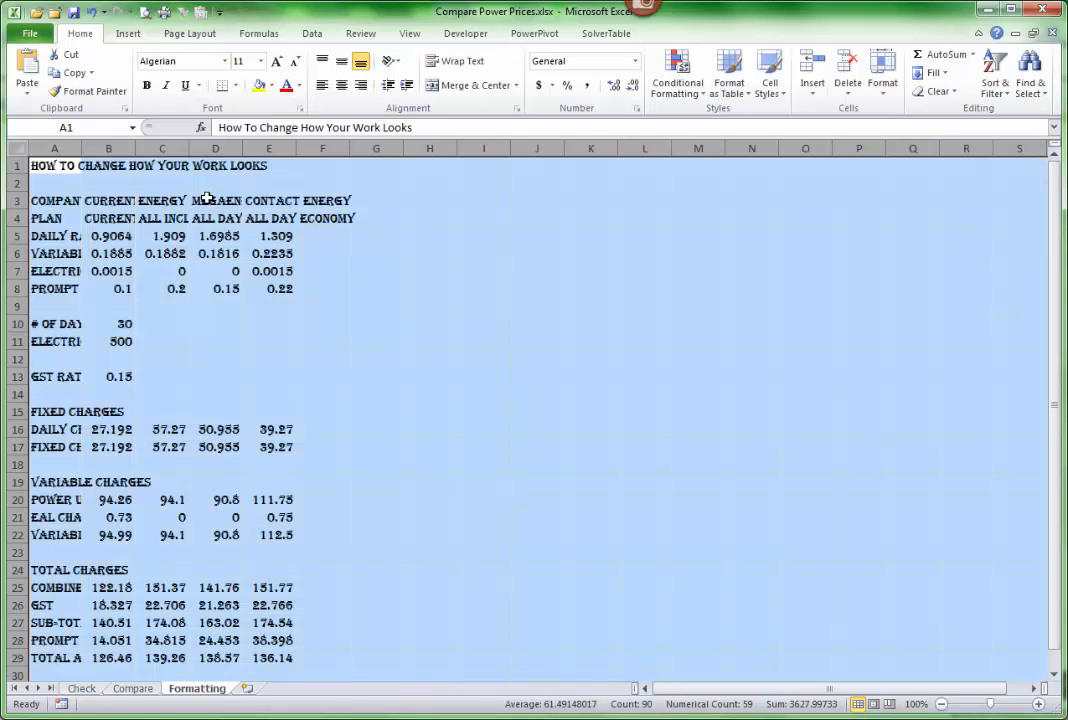
left_click(225, 62)
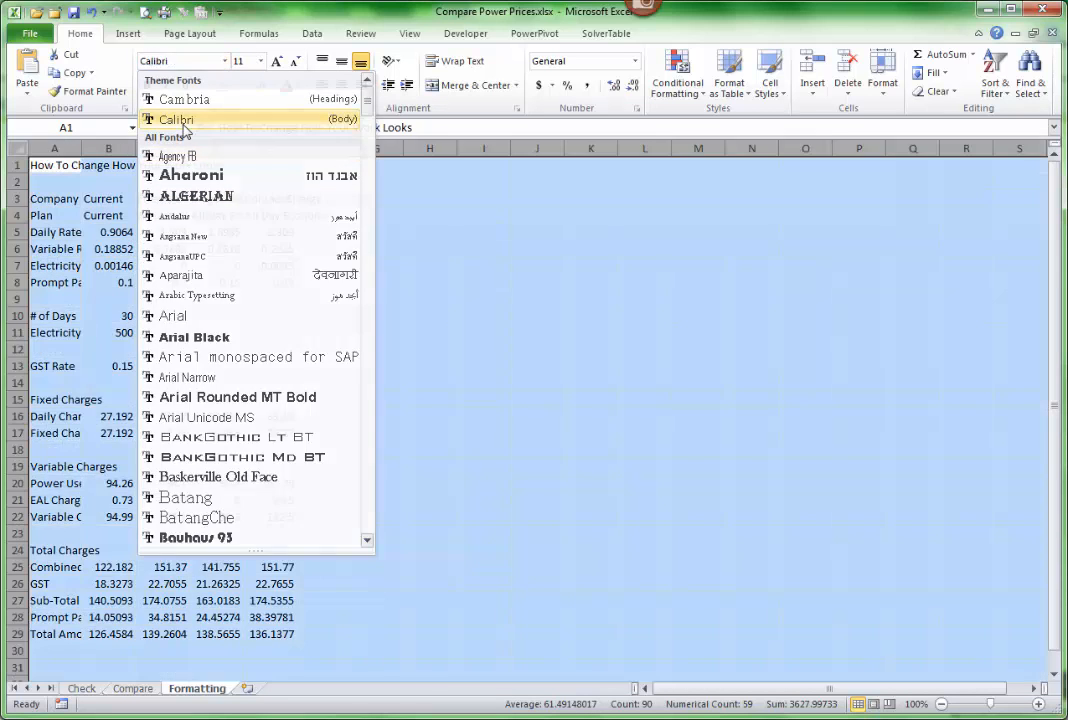
left_click(184, 122)
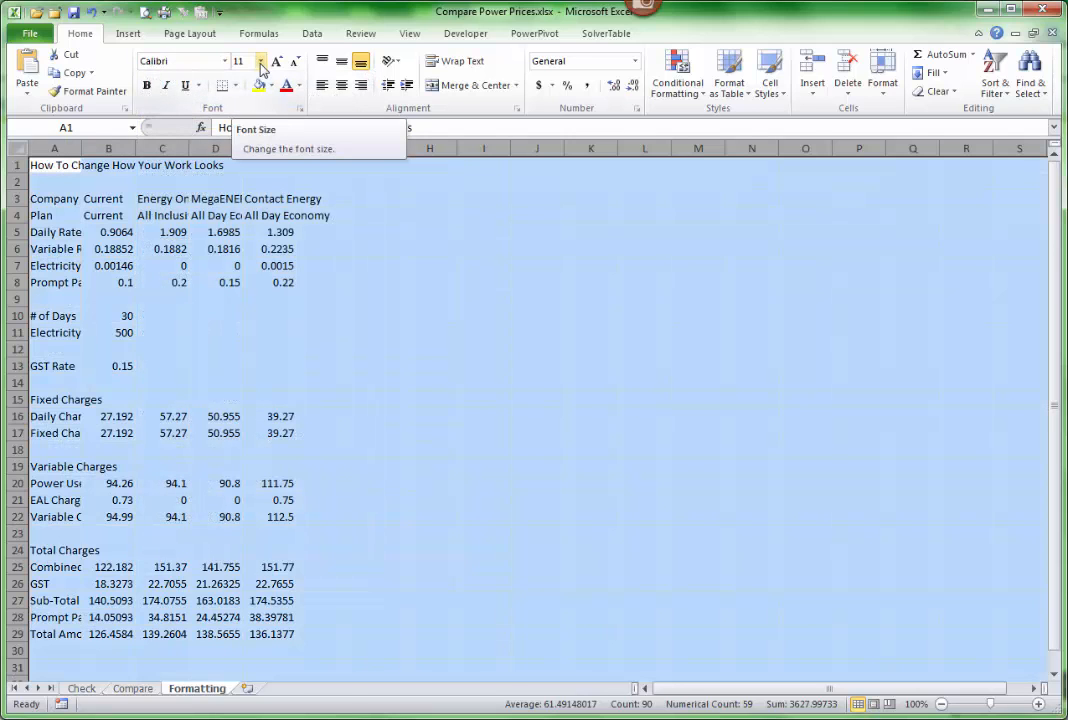
Step: Zoom the sheet to 120% and set the font size of all cells to 10 after trying 12
left_click(260, 62)
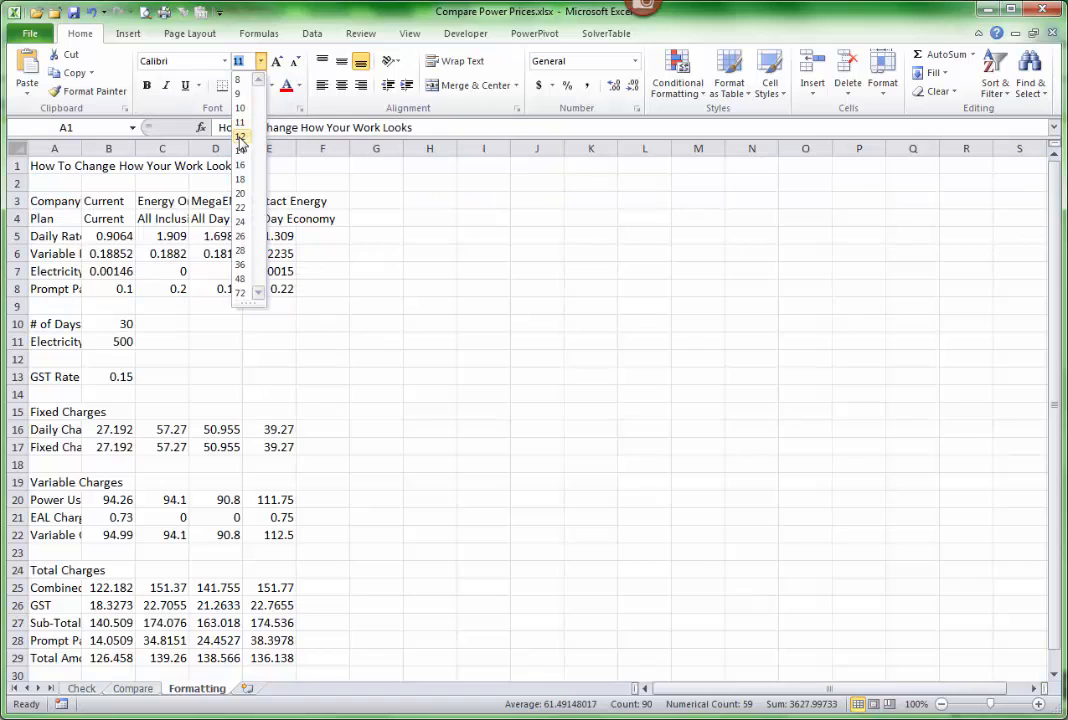
left_click(240, 138)
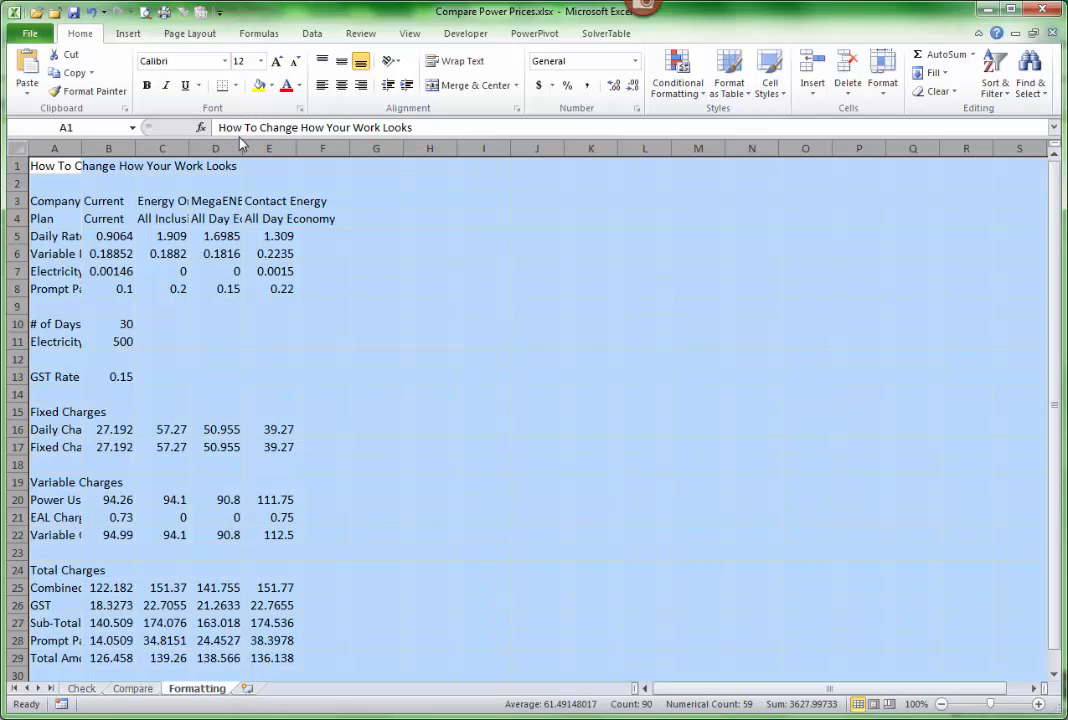
left_click(1039, 705)
left_click(1039, 705)
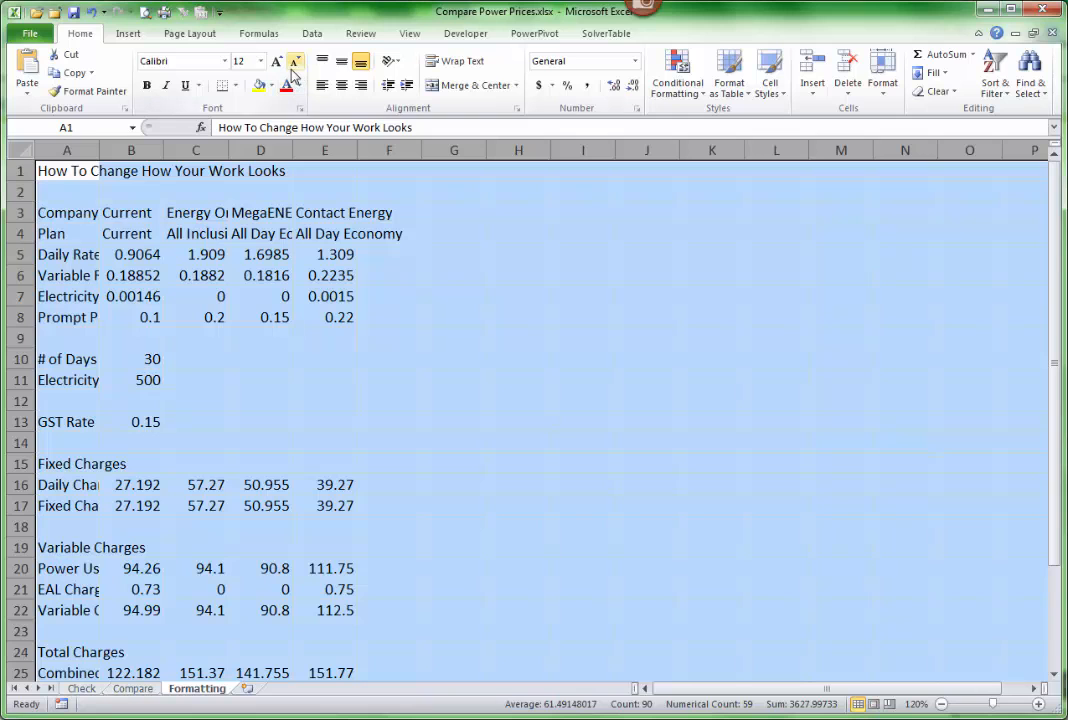
left_click(260, 62)
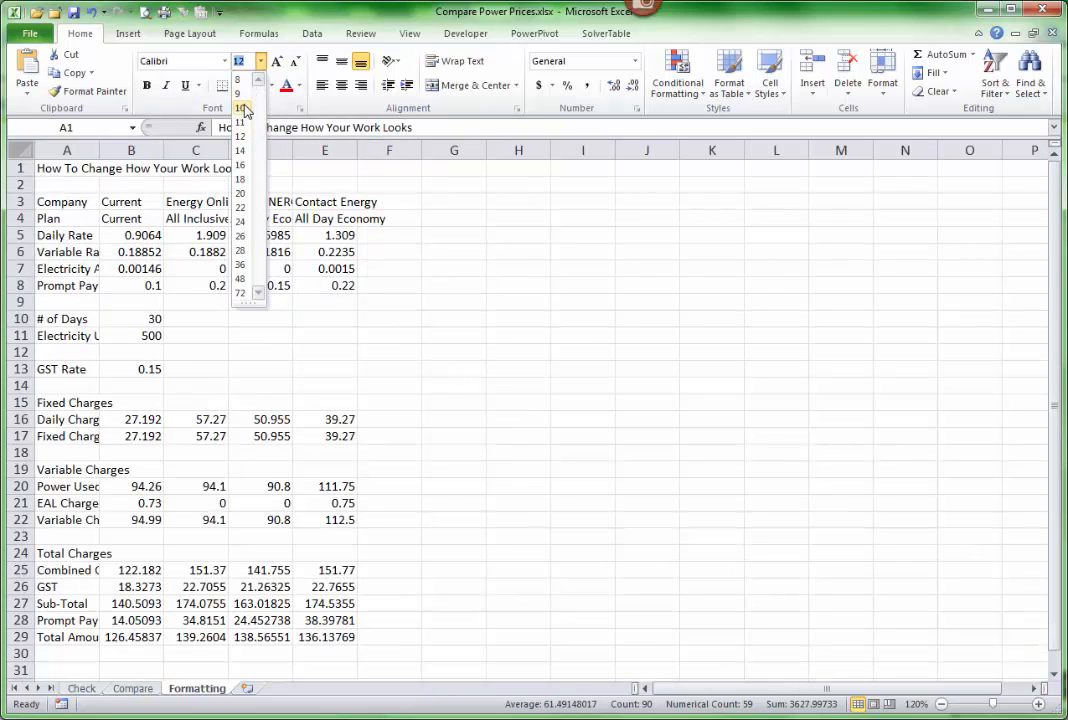
left_click(244, 108)
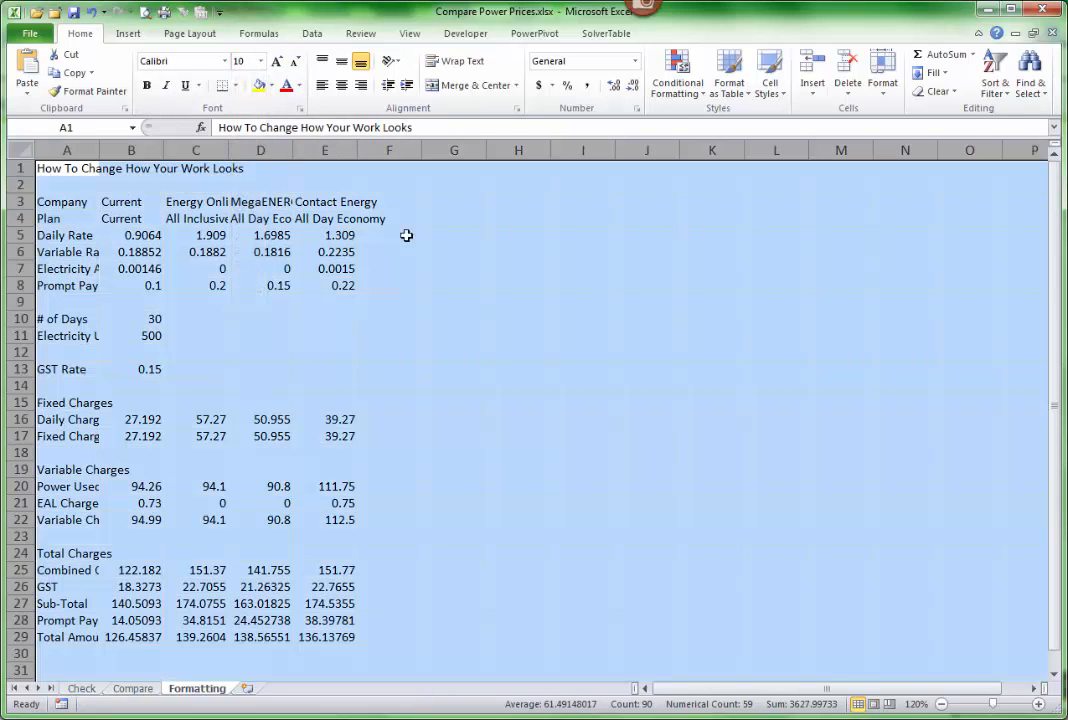
left_click(425, 305)
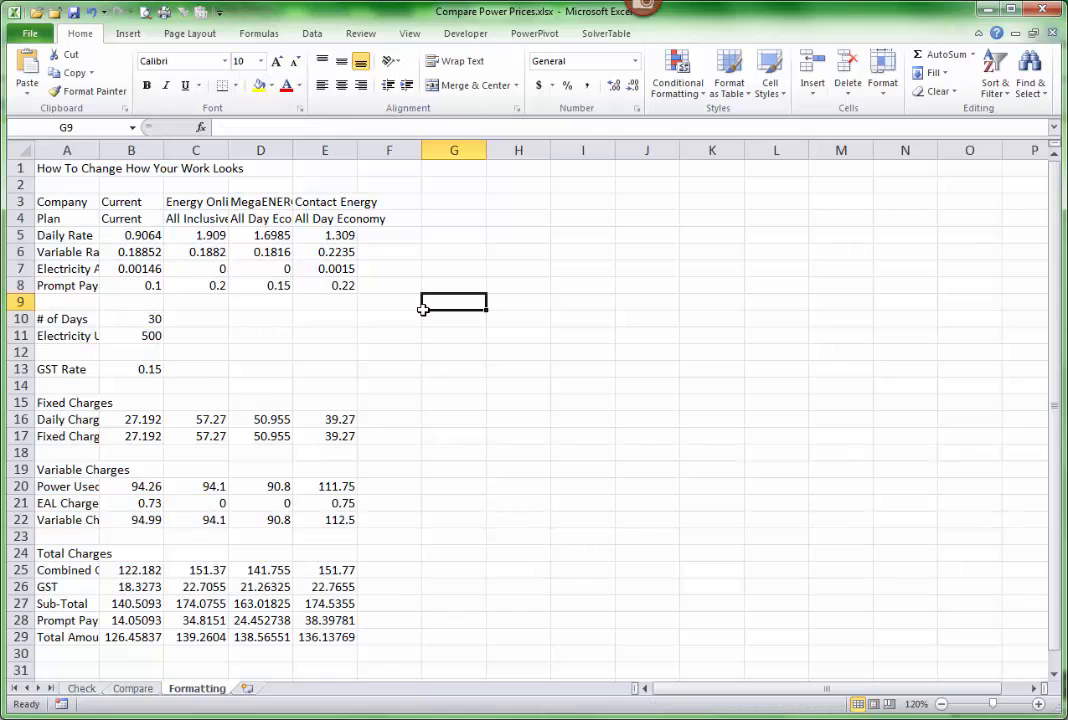
Step: Enlarge the font of the title row (row 1) step by step to size 14
left_click(17, 168)
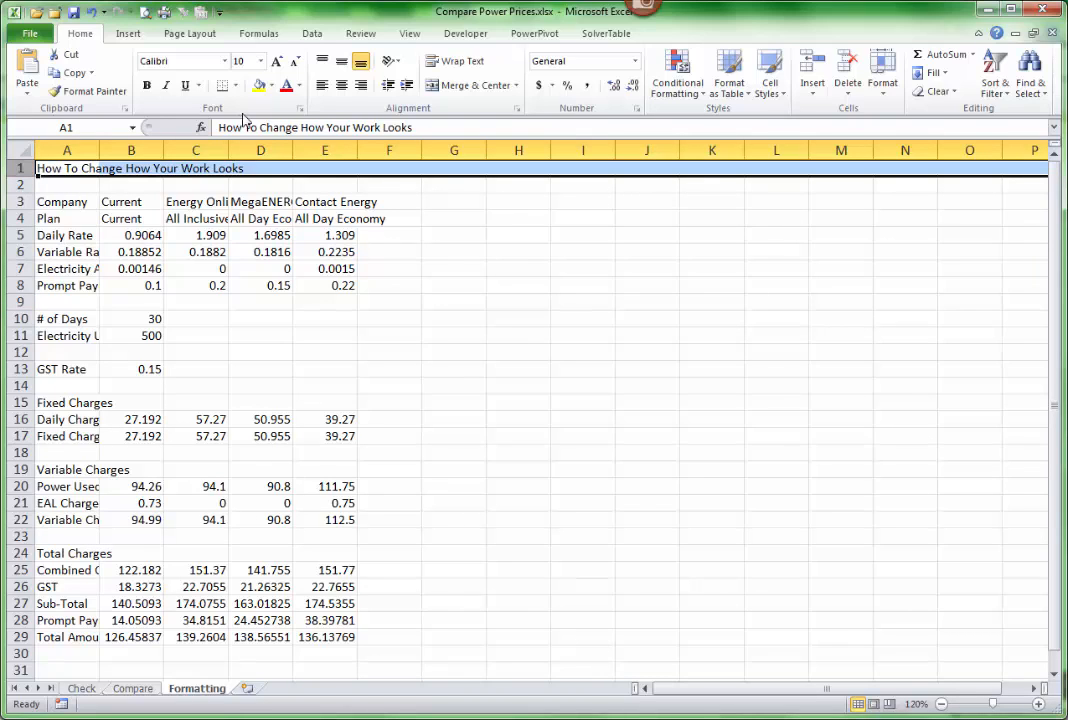
left_click(277, 62)
left_click(277, 62)
left_click(277, 62)
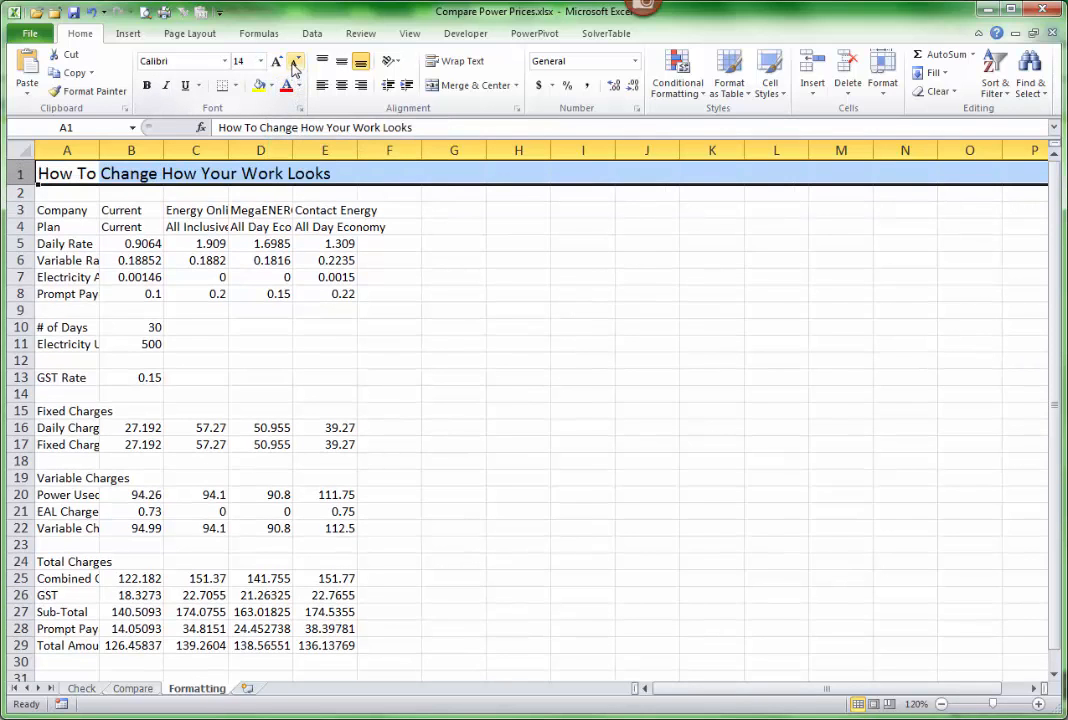
left_click(294, 63)
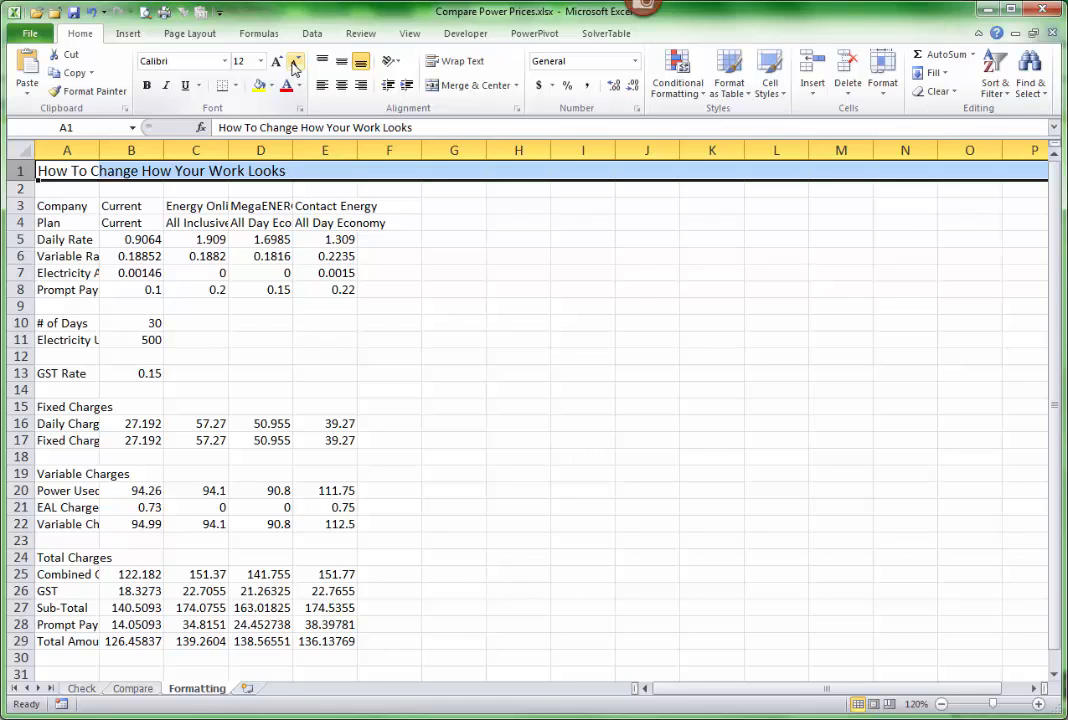
left_click(278, 63)
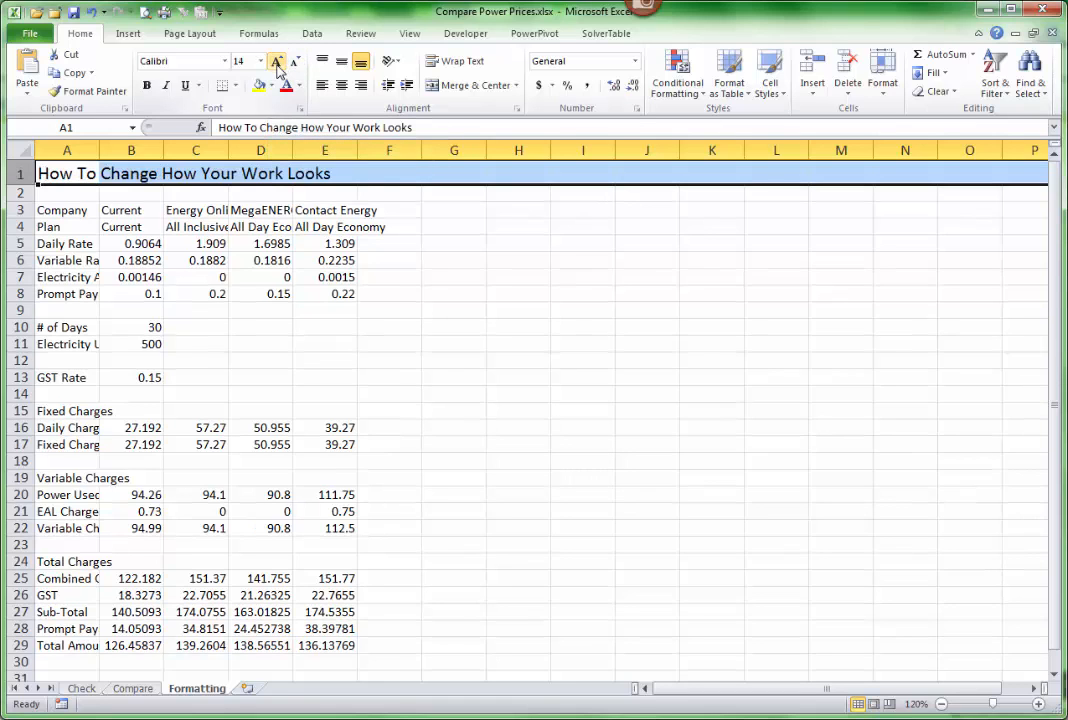
Step: Make the title row bold, trying italic and underline on it and removing both again
left_click(147, 86)
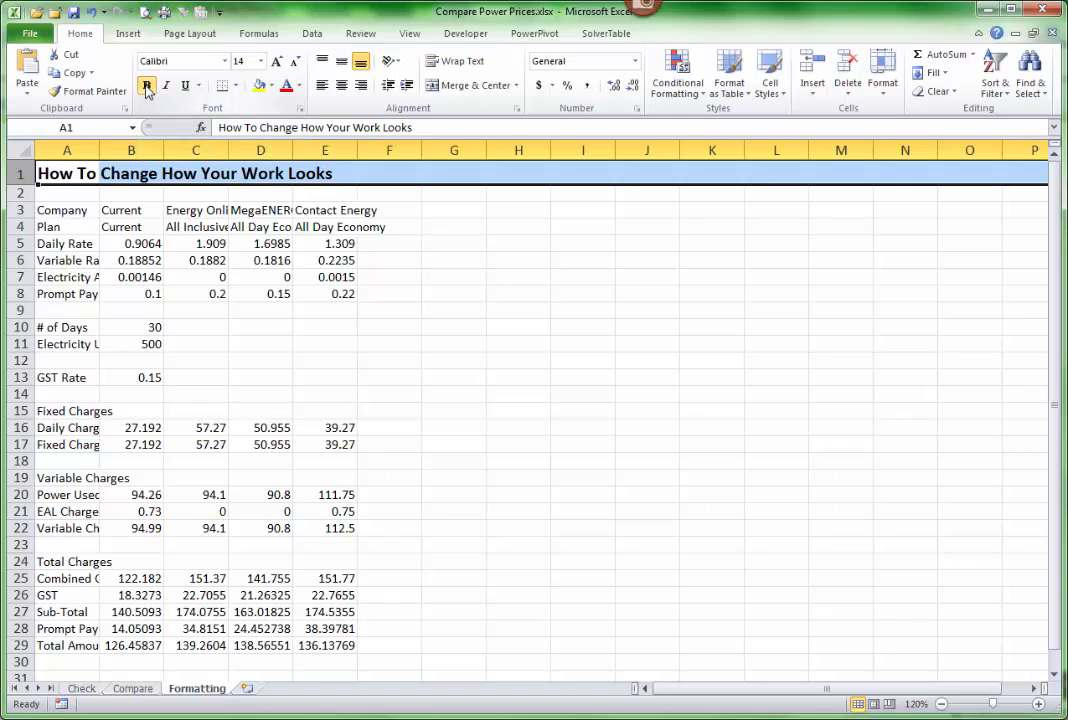
left_click(166, 86)
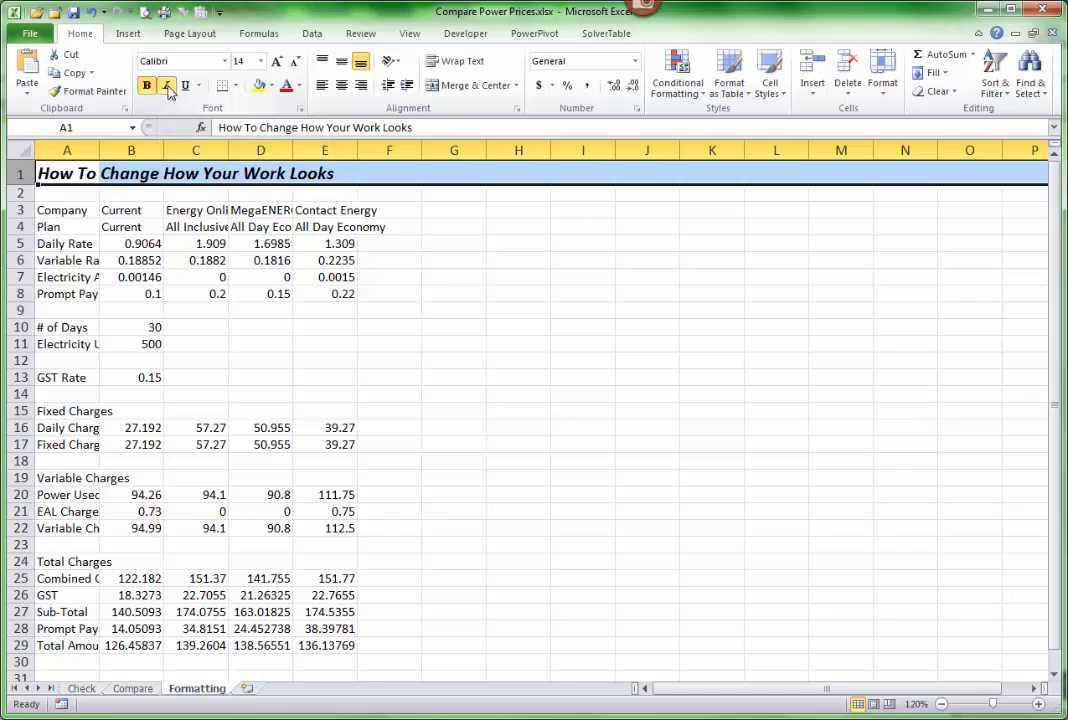
left_click(185, 86)
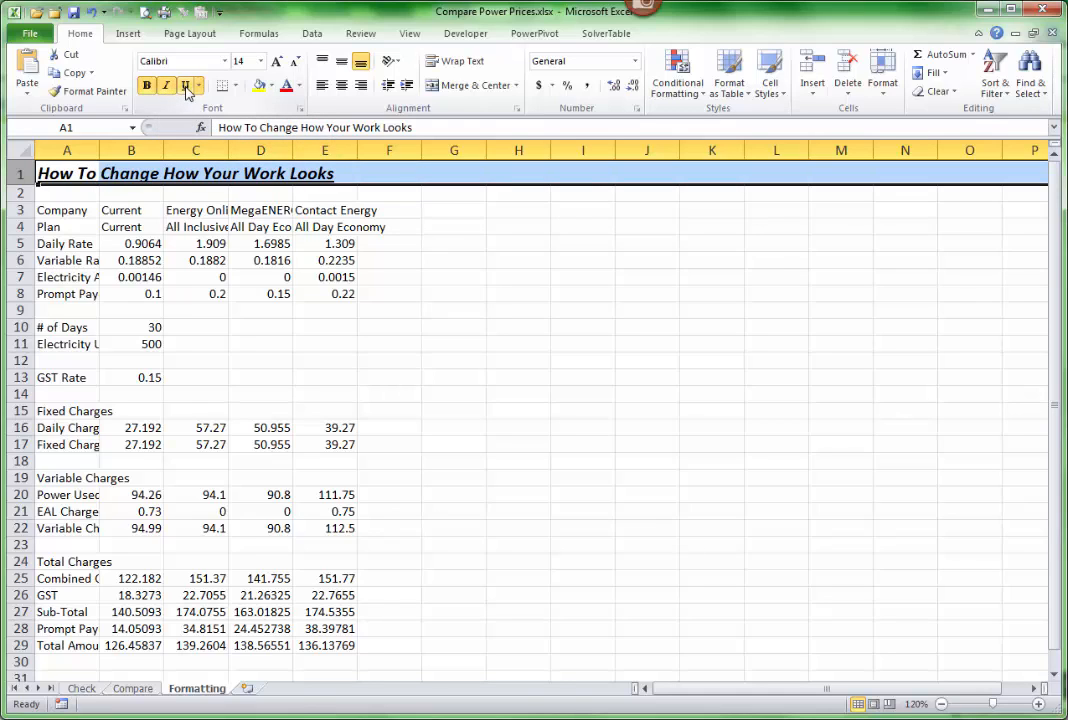
left_click(185, 86)
left_click(167, 87)
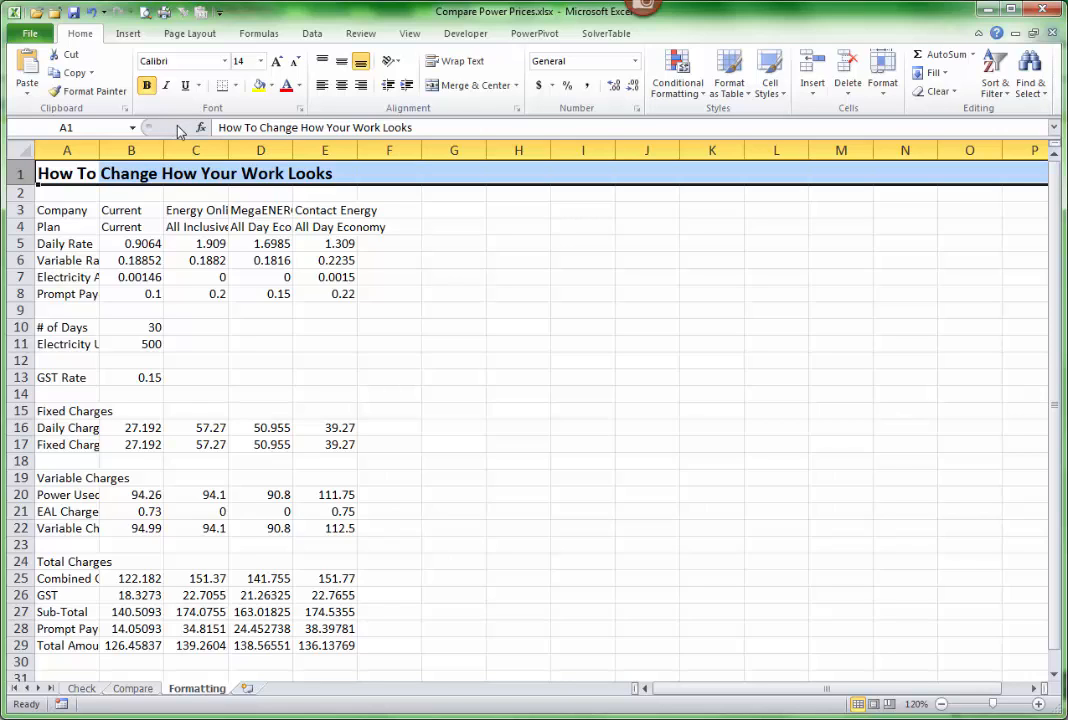
Step: Make the Company and Plan header rows (rows 3 and 4) bold
left_click(19, 211)
left_click_drag(19, 218, 19, 227)
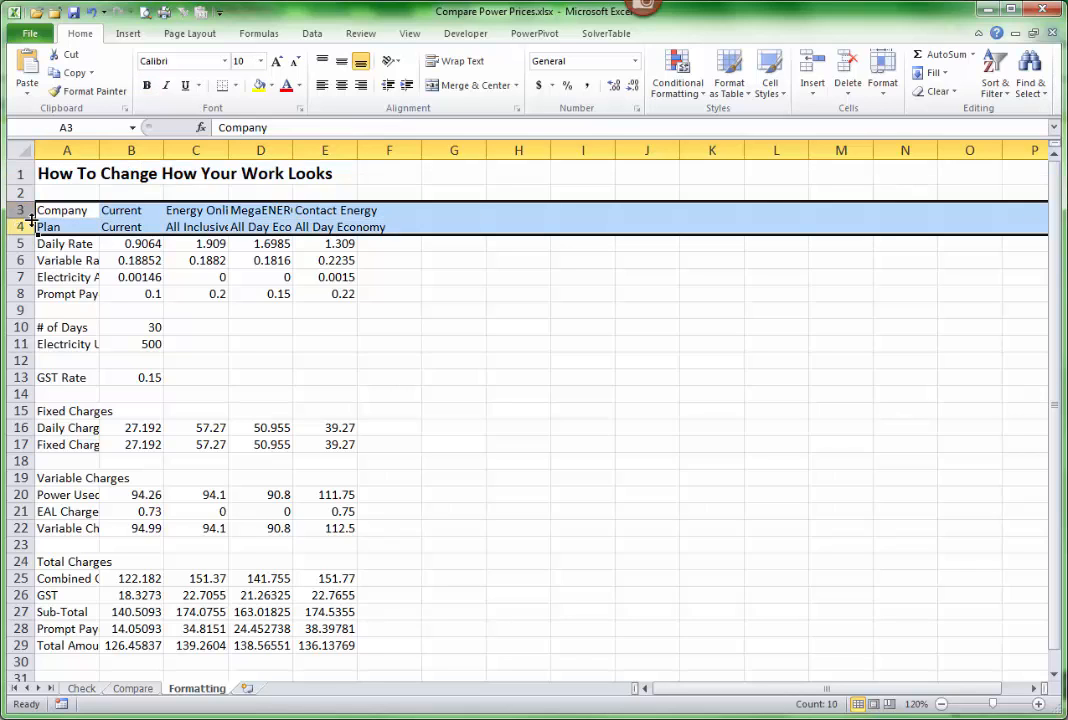
left_click(148, 86)
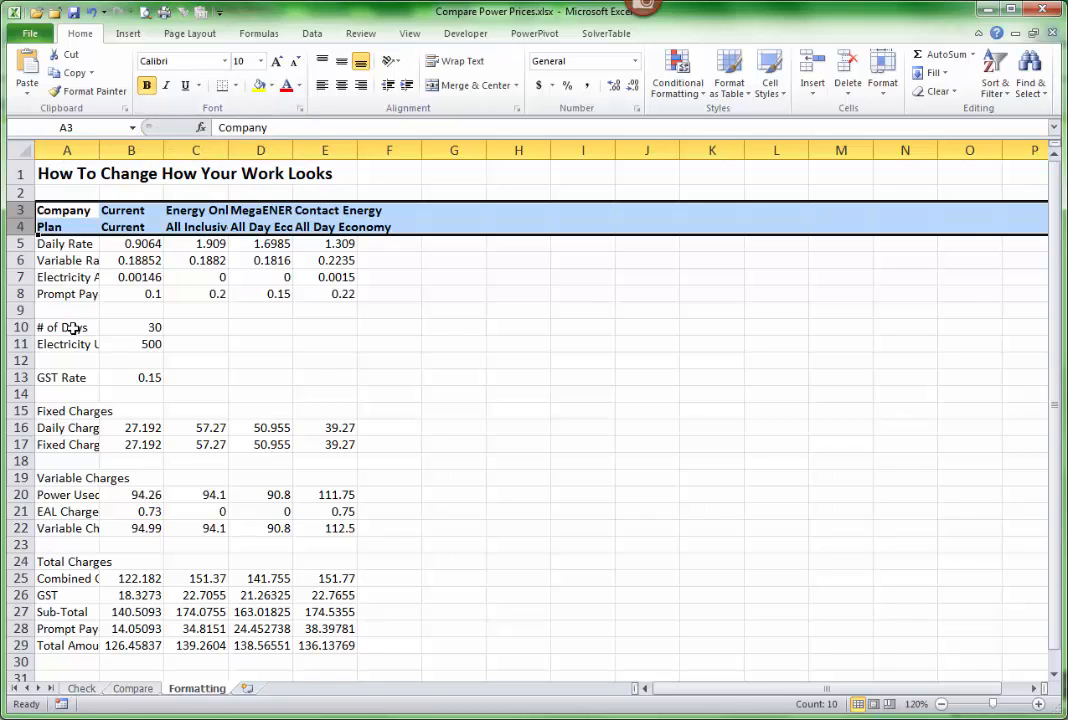
Step: Apply bold to every label in column A, including the title
left_click(80, 150)
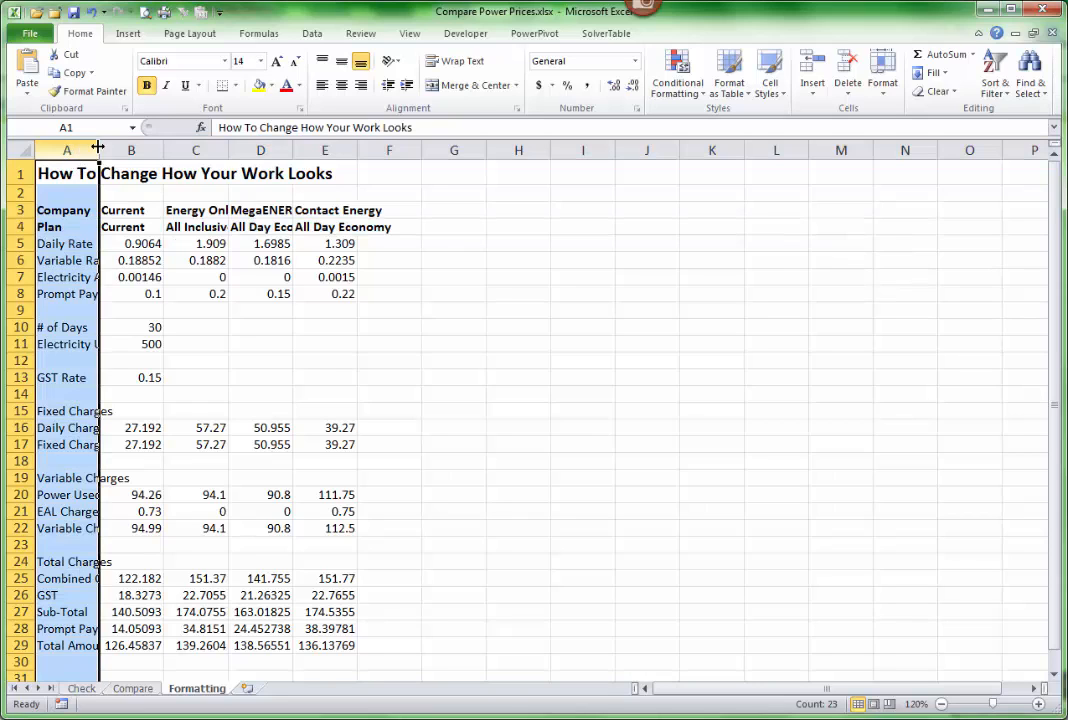
left_click(146, 86)
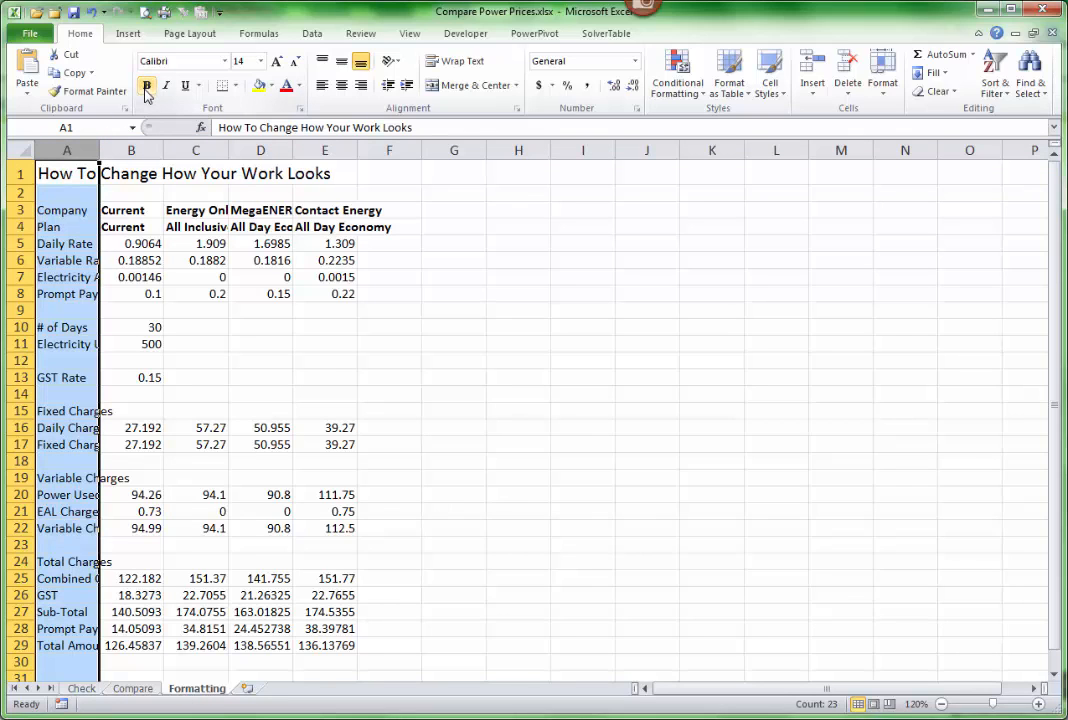
left_click(146, 86)
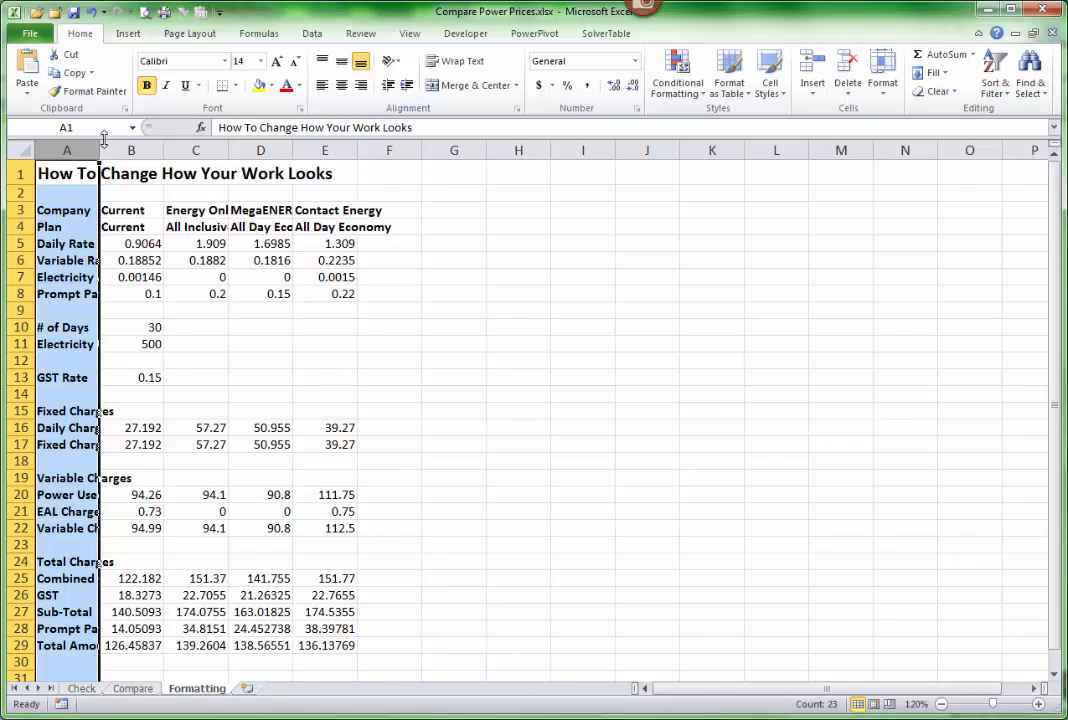
Step: Try widening and auto-fitting column A, and settle on about twice the width of column B
left_click_drag(99, 147, 204, 147)
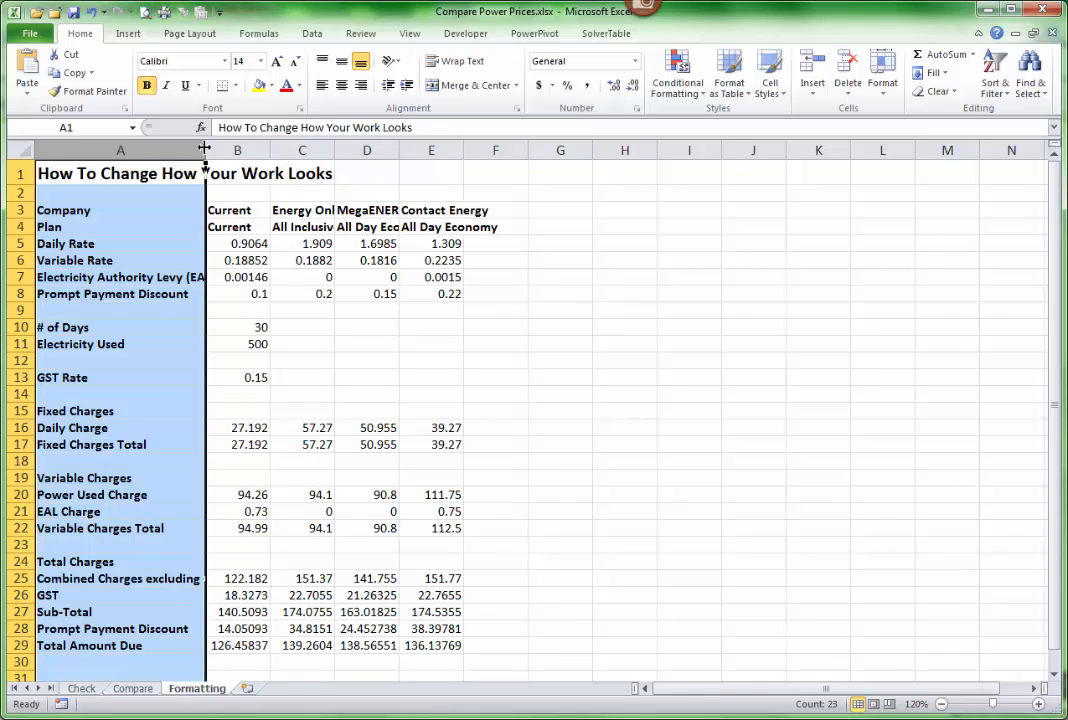
double_click(204, 147)
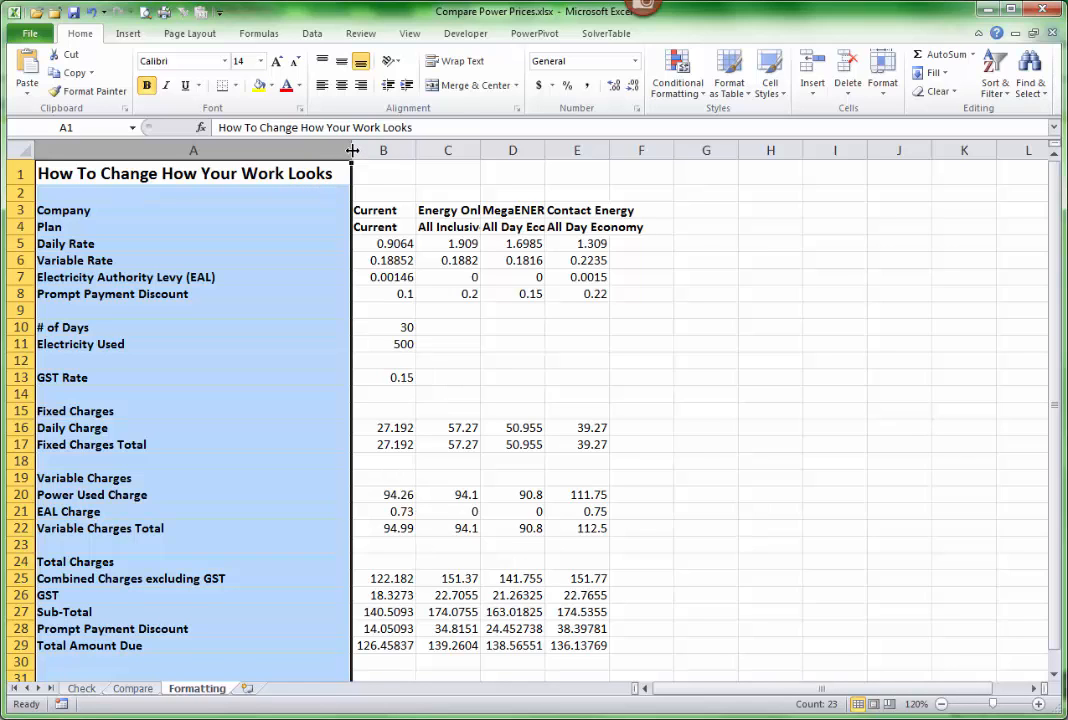
left_click_drag(352, 150, 161, 147)
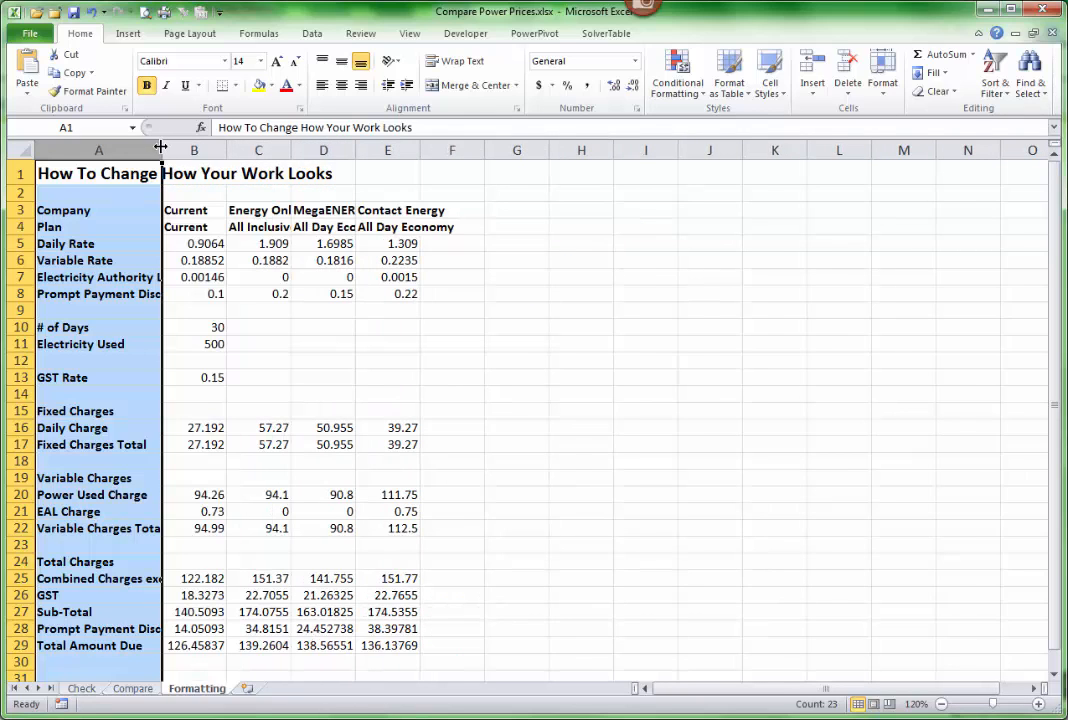
Step: Wrap the text of the row labels in A3:A29
left_click(70, 210)
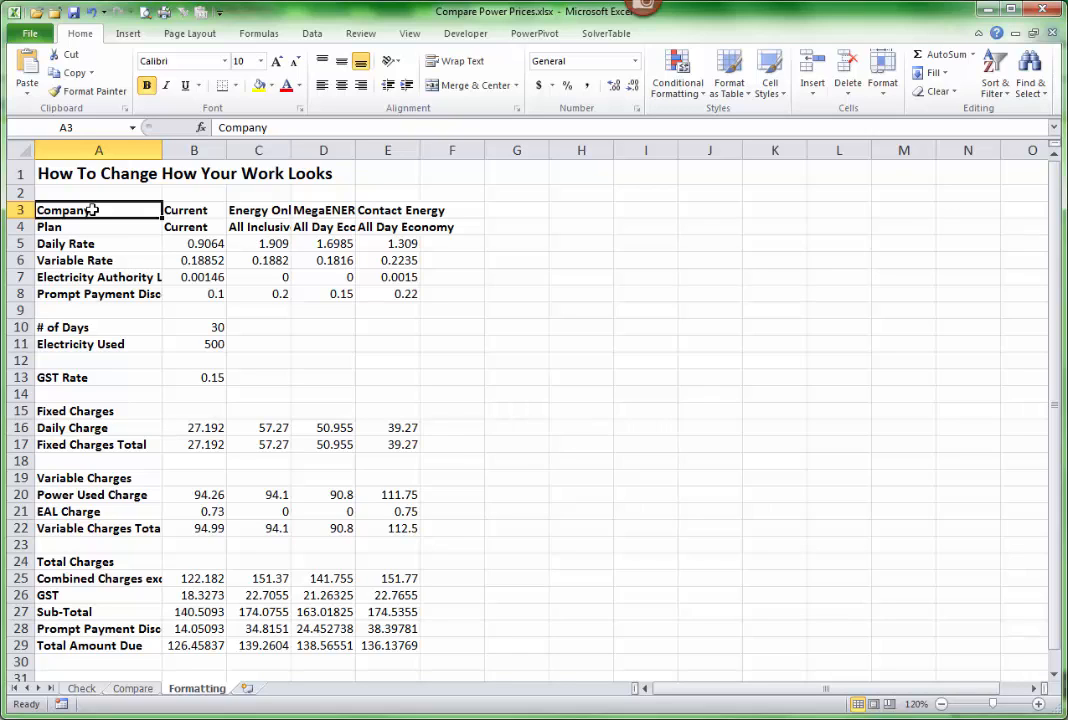
left_click_drag(91, 210, 95, 636)
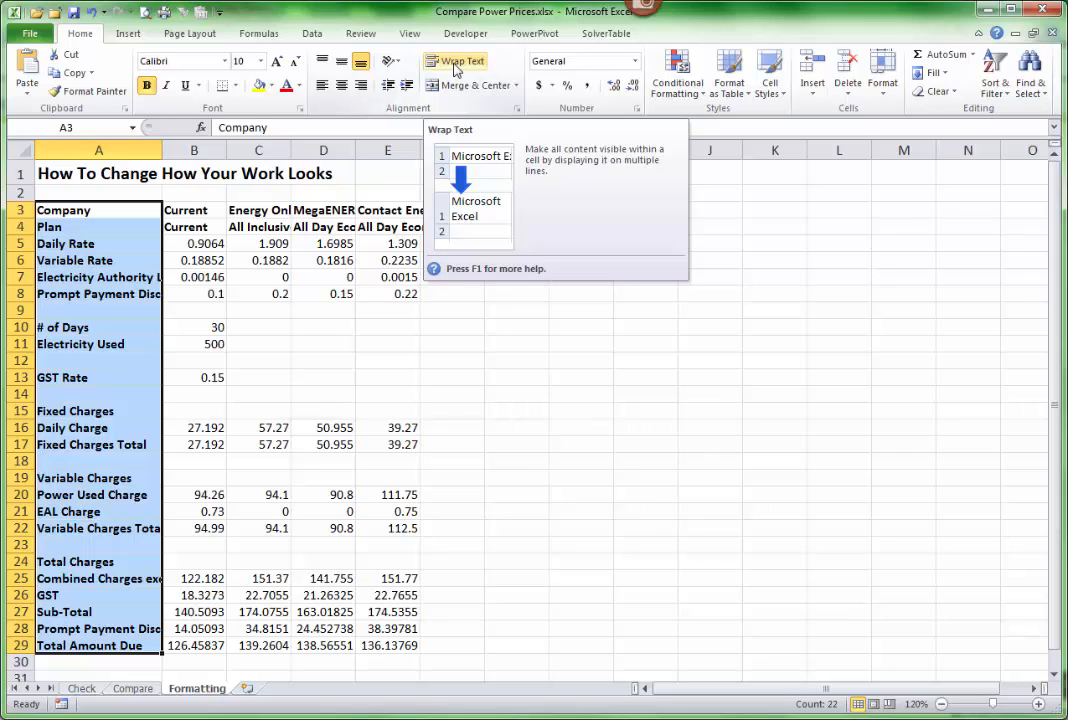
left_click(455, 63)
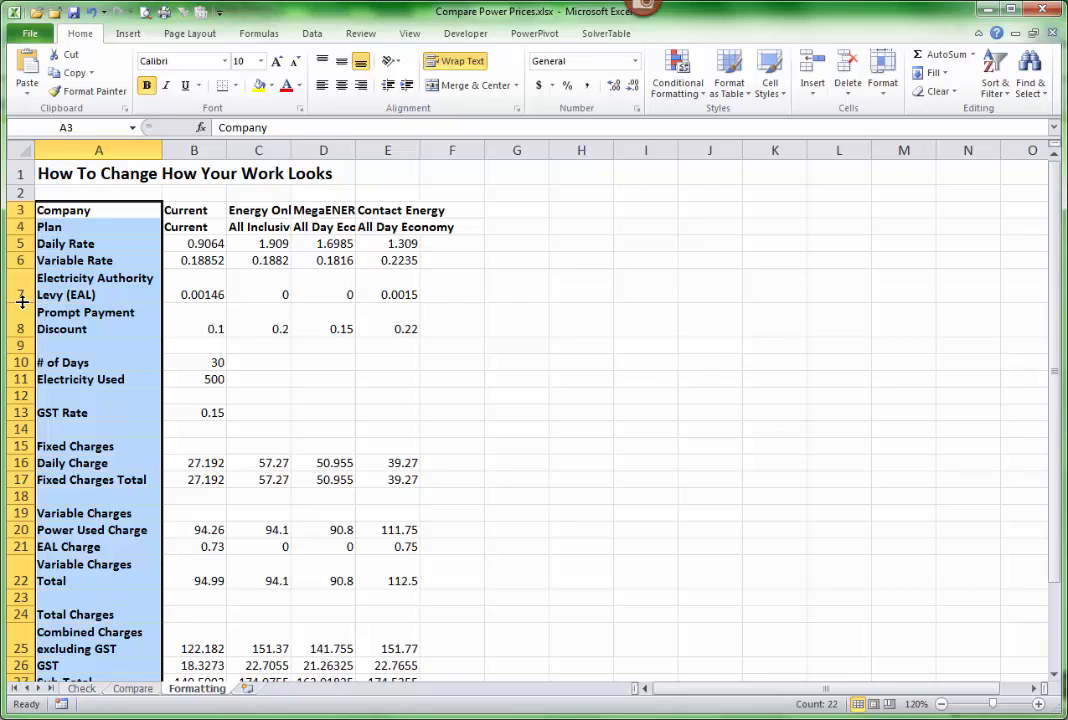
Step: Wrap the text of the Company and Plan headers across rows 3 and 4
left_click(72, 292)
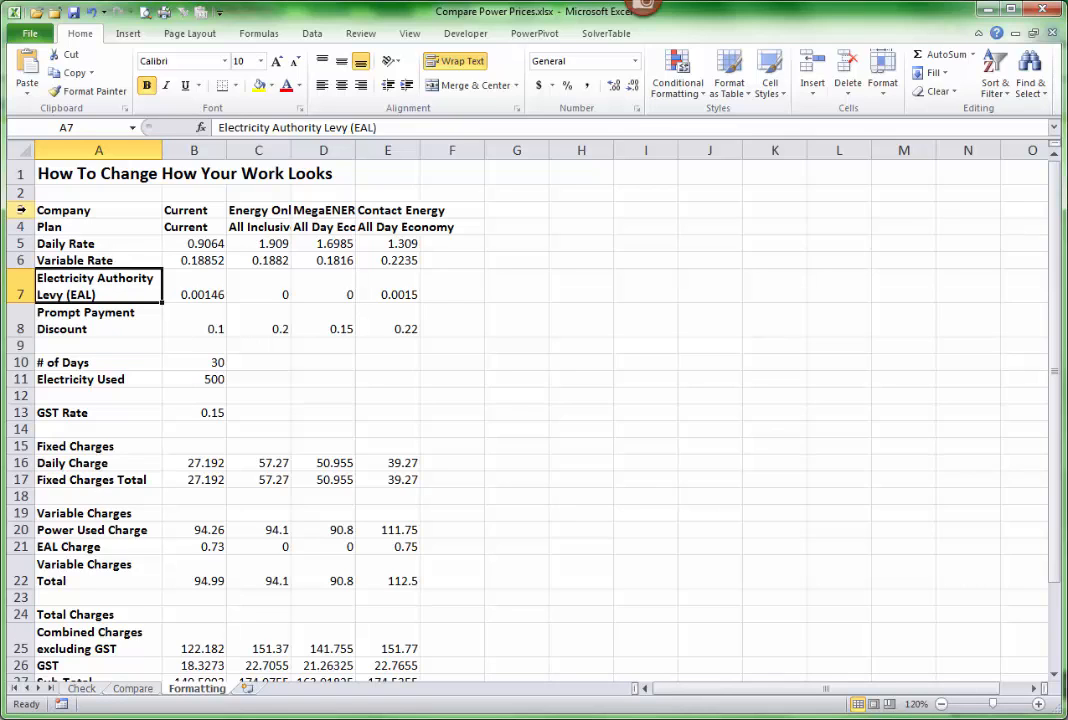
left_click_drag(20, 210, 20, 227)
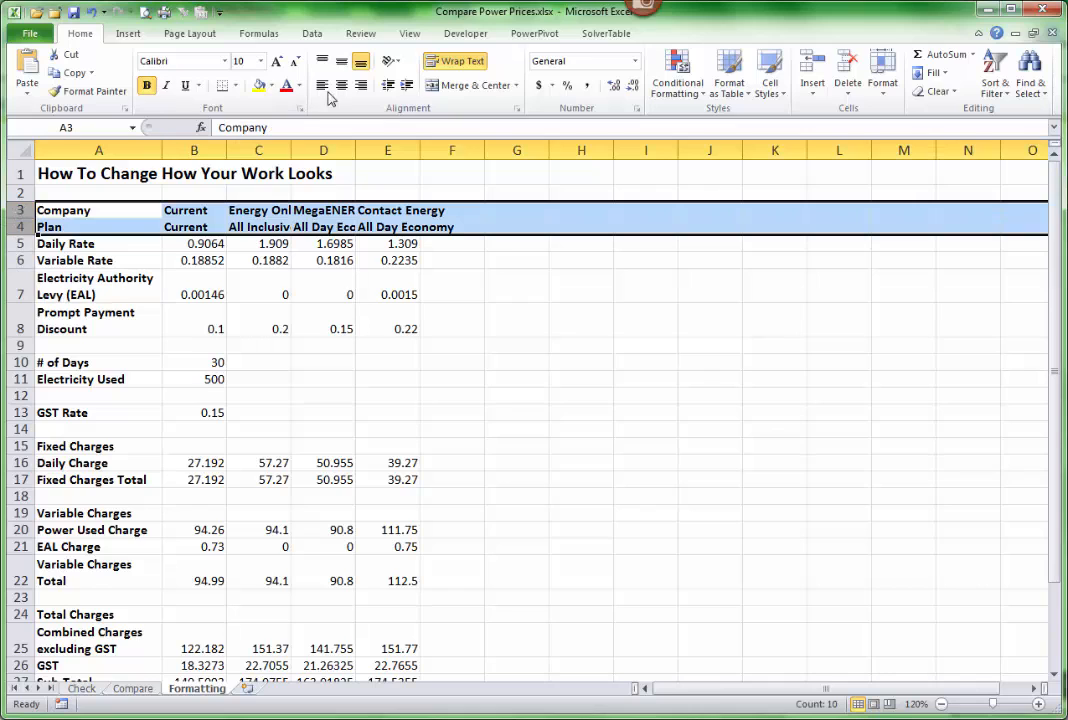
left_click(440, 62)
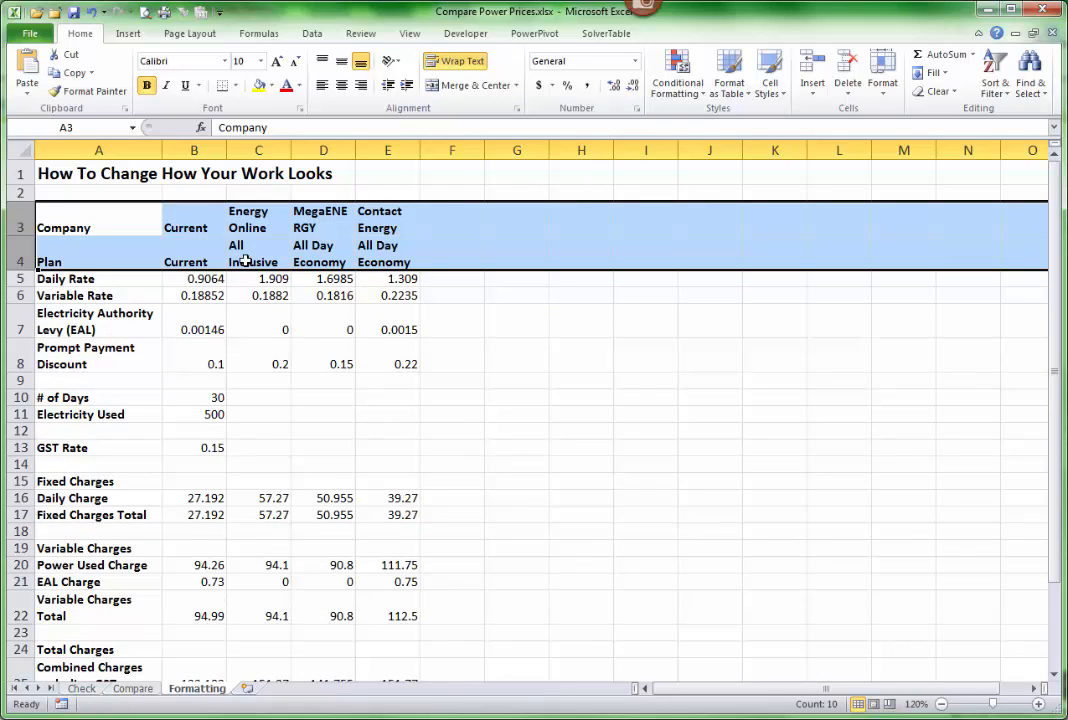
Step: Widen columns B to E equally to about one and a half times their width so the company names fit on one line
left_click_drag(195, 150, 385, 152)
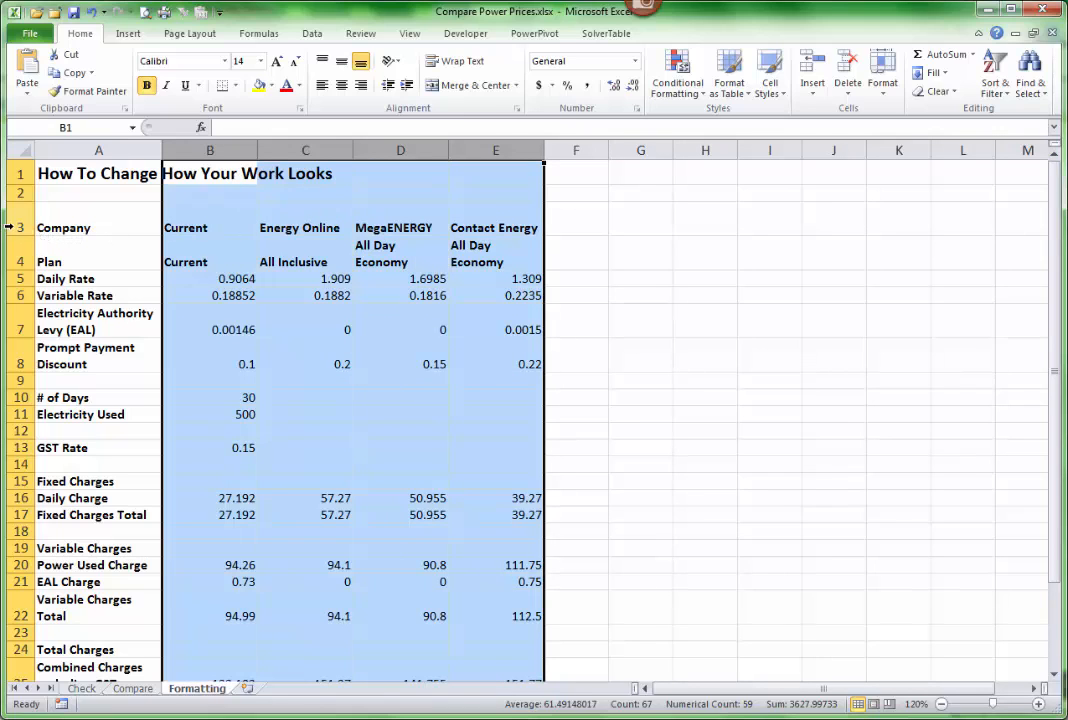
Step: Middle-align the Company and Plan rows 3 and 4 vertically, and center the headers in B3:E4 horizontally
left_click_drag(18, 227, 12, 250)
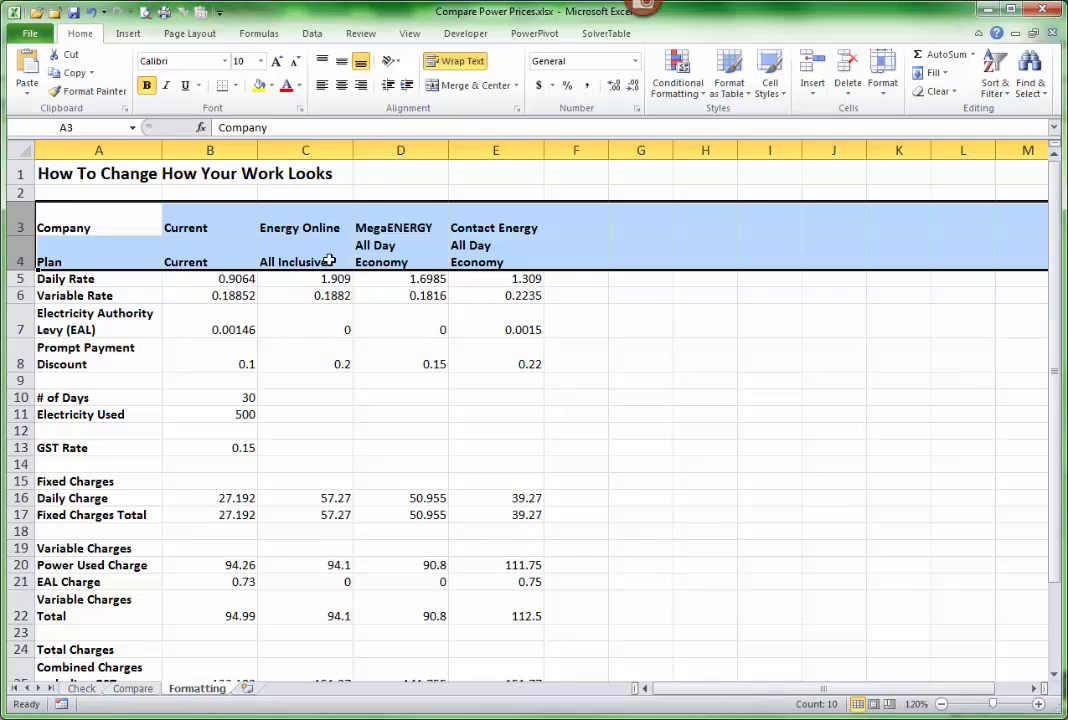
left_click(341, 64)
left_click_drag(207, 211, 469, 244)
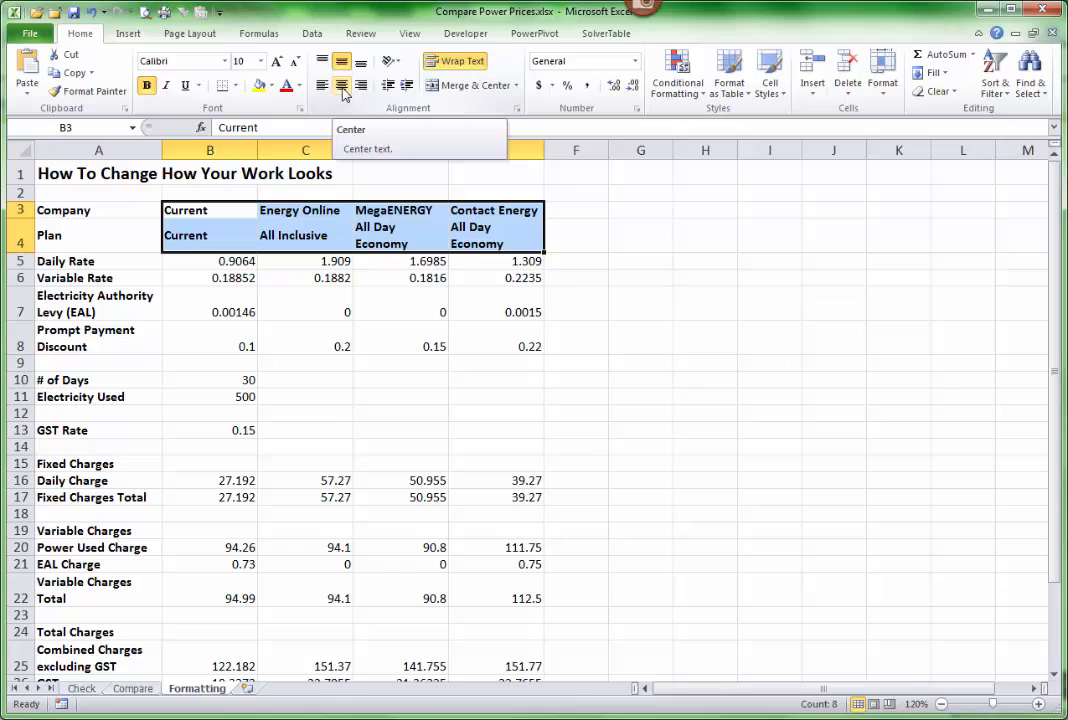
left_click(342, 87)
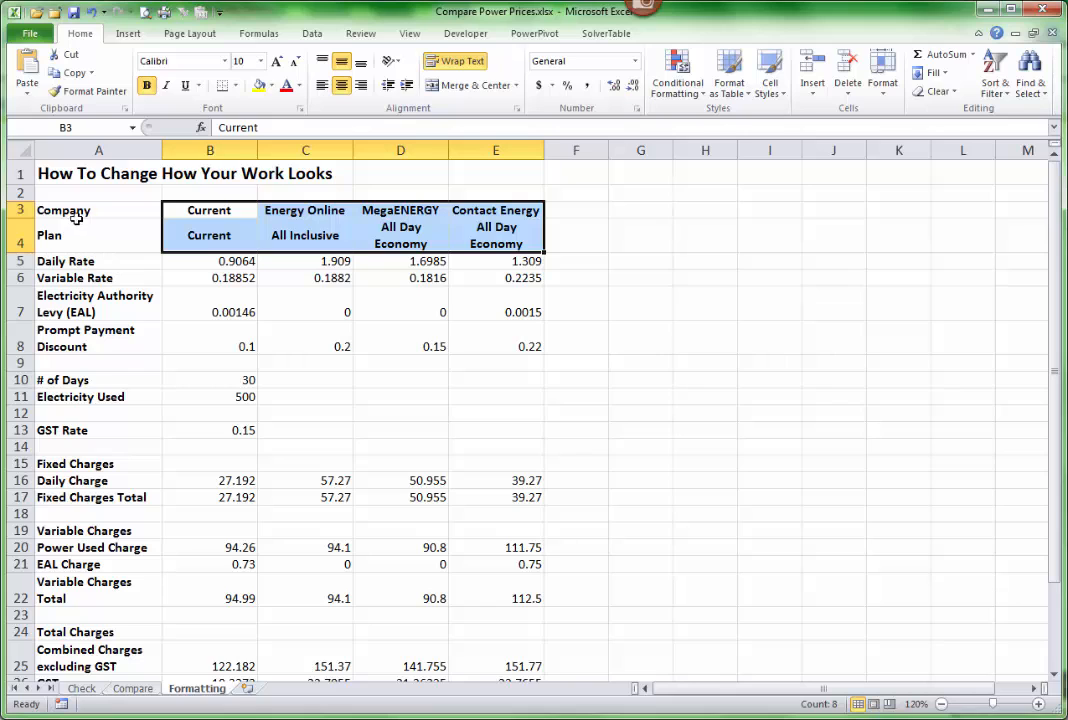
Step: Apply All Borders and a Thick Box Border around the rates table in A3:E8
left_click_drag(70, 210, 489, 348)
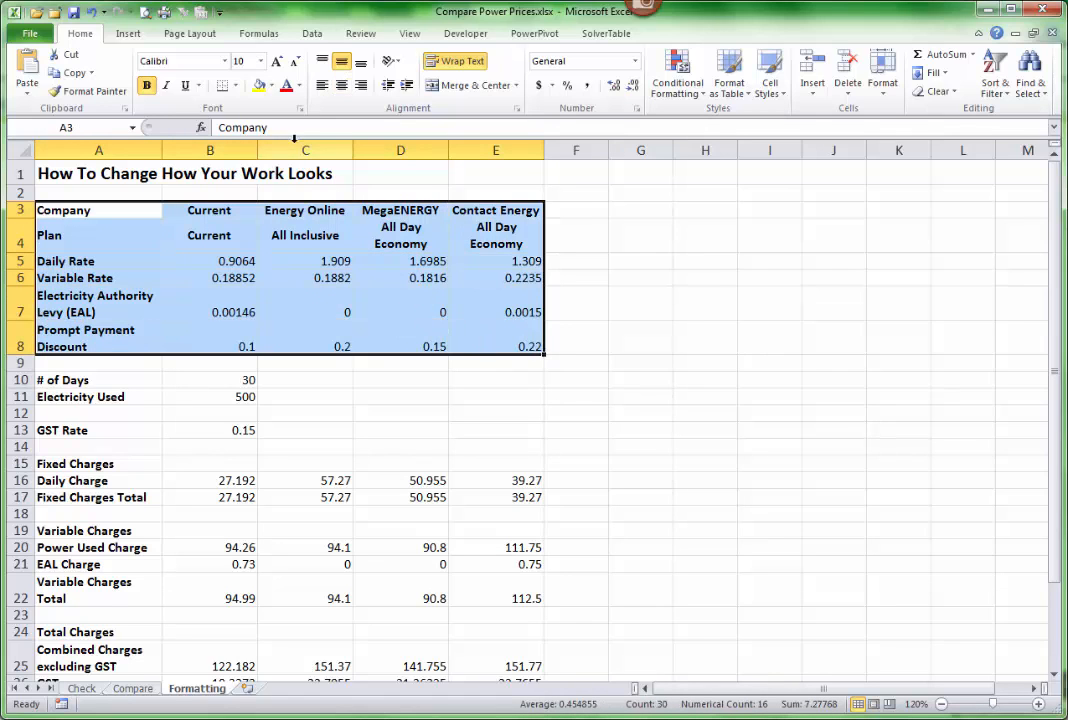
left_click(236, 87)
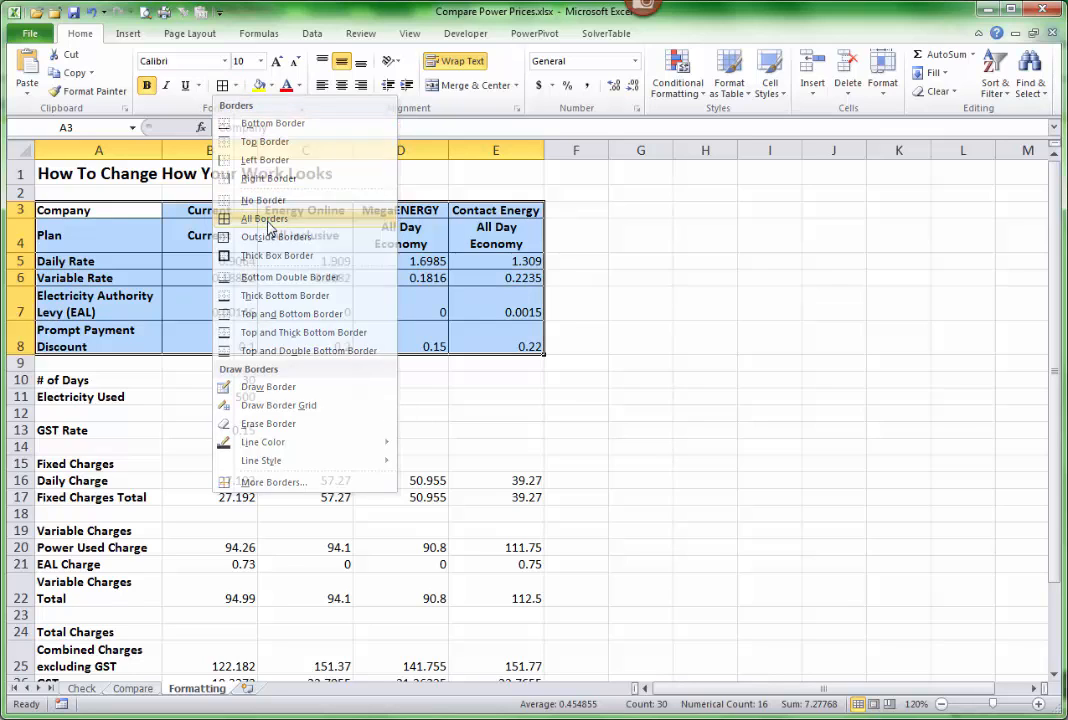
left_click(264, 220)
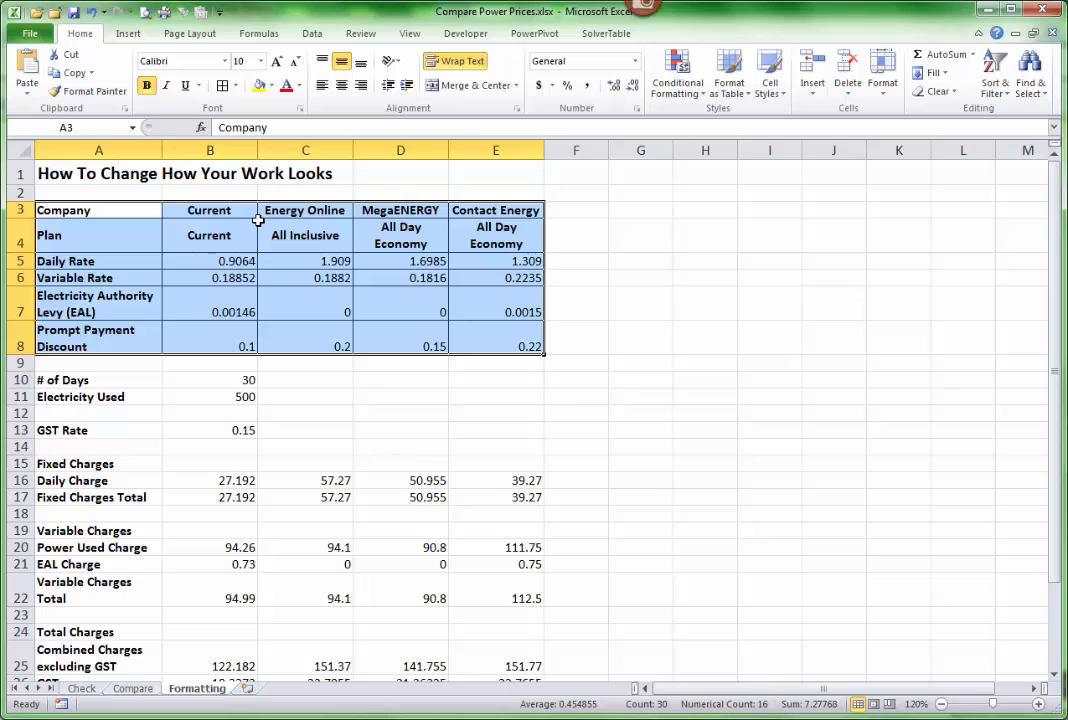
left_click(236, 87)
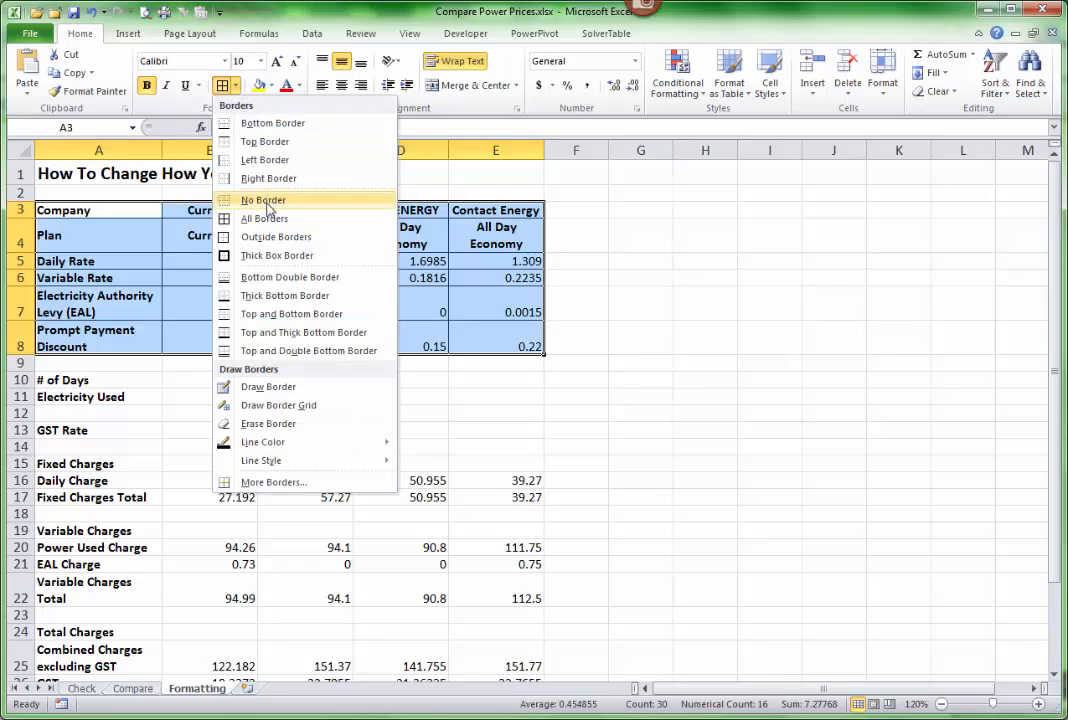
left_click(287, 257)
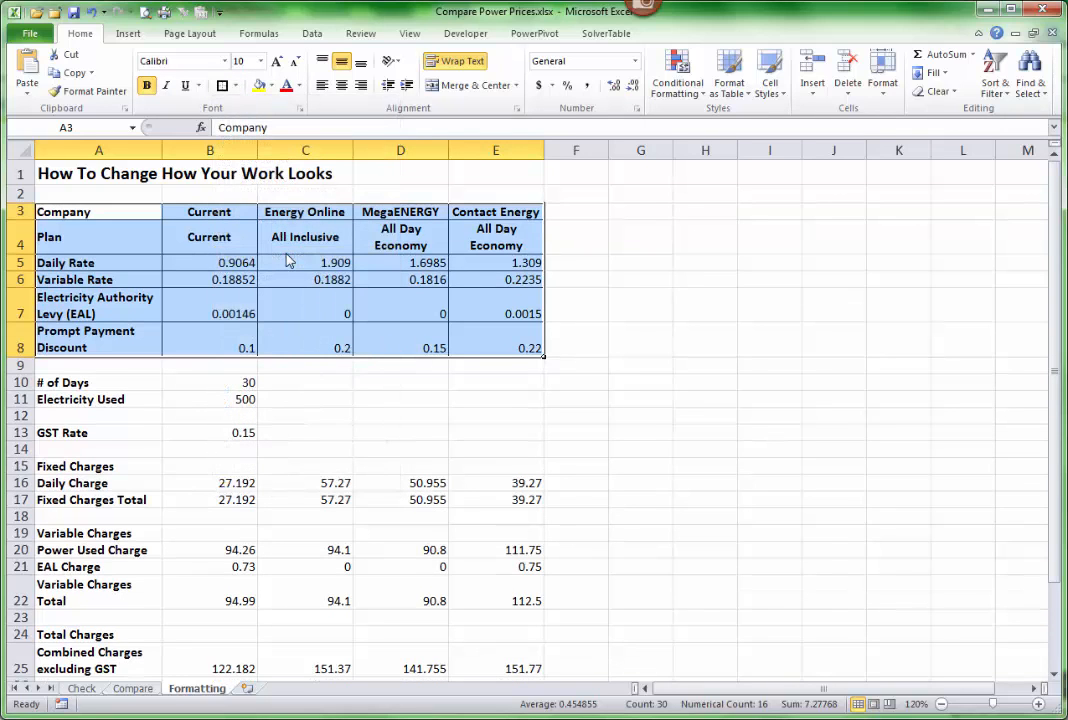
Step: Apply All Borders and a Thick Box Border to the # of Days and Electricity Used cells in A10:B11
left_click(104, 383)
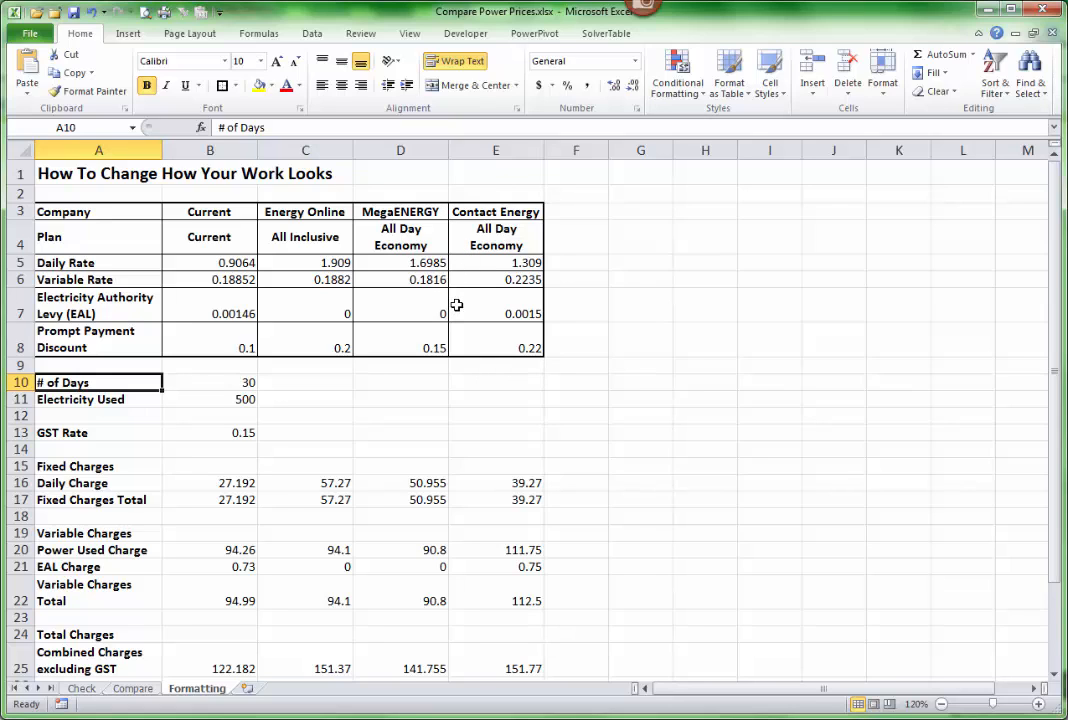
left_click_drag(86, 383, 196, 398)
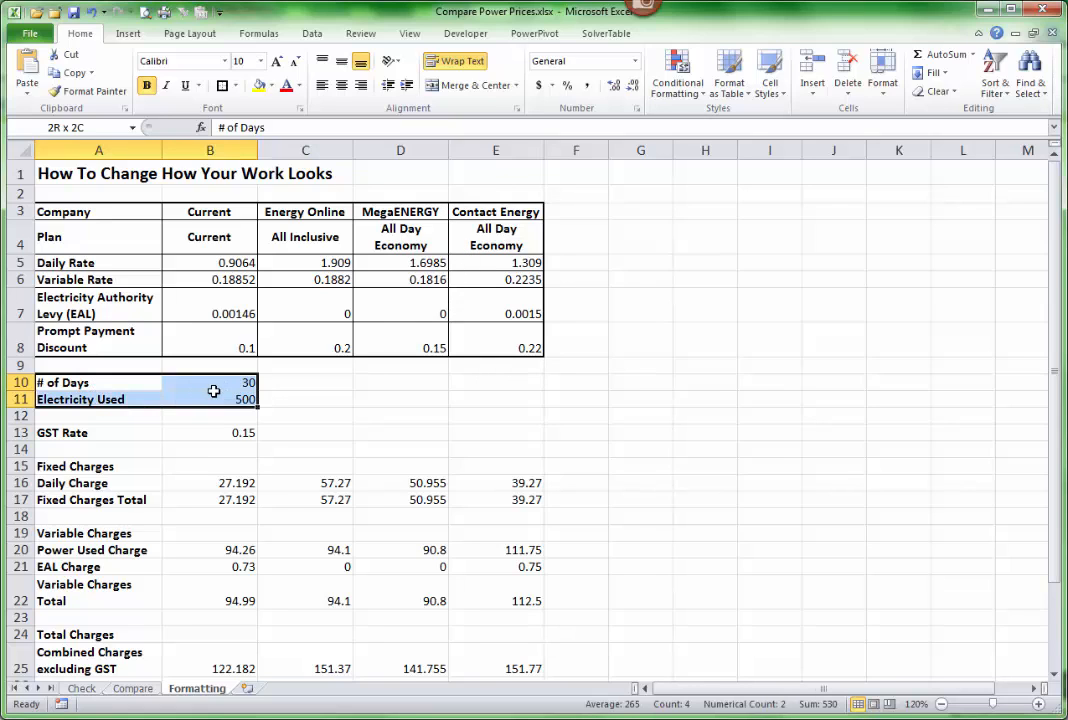
left_click(236, 86)
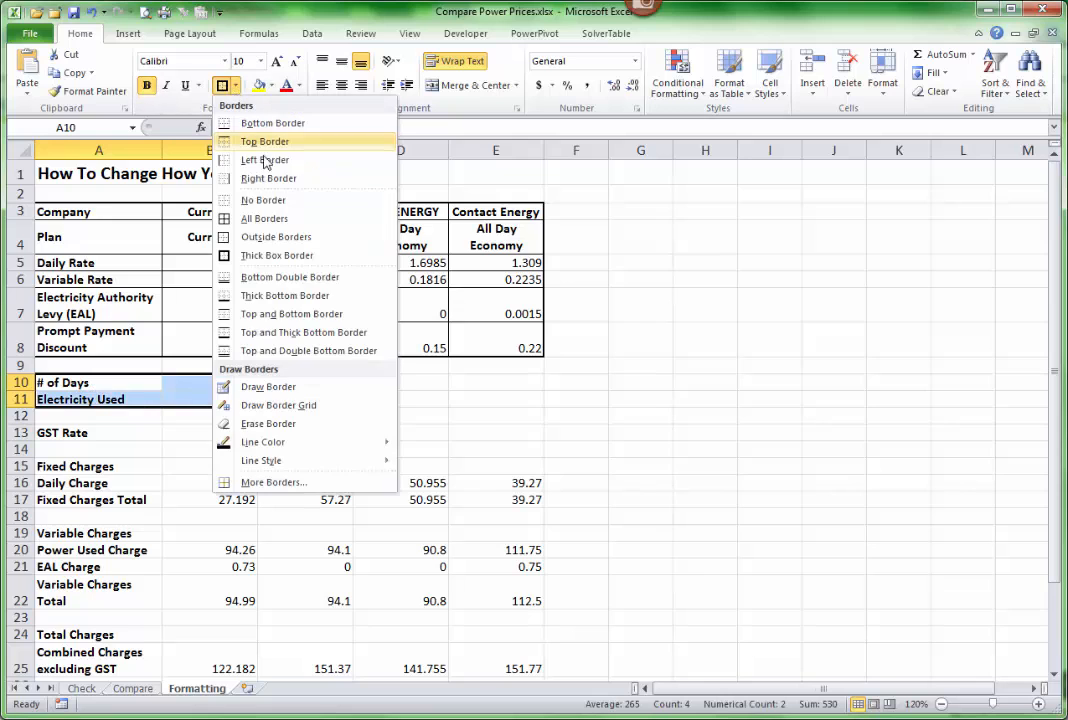
left_click(266, 216)
left_click(236, 86)
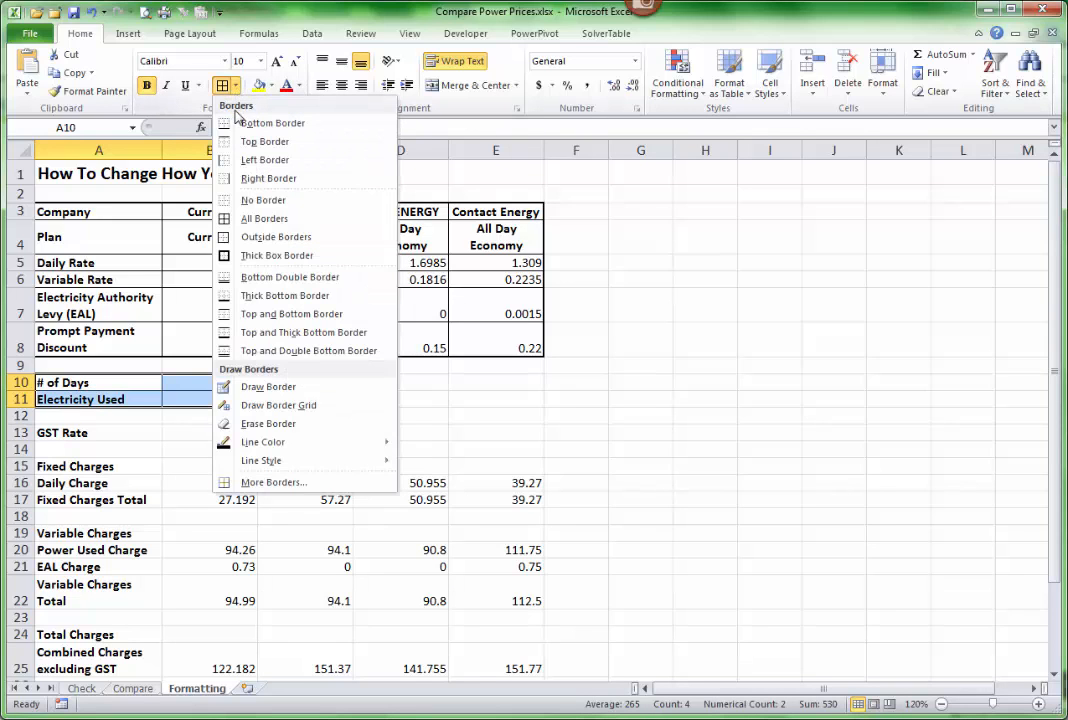
left_click(264, 251)
Step: Apply All Borders and a Thick Box Border to the GST Rate cells in A13:B13
left_click_drag(60, 436, 210, 432)
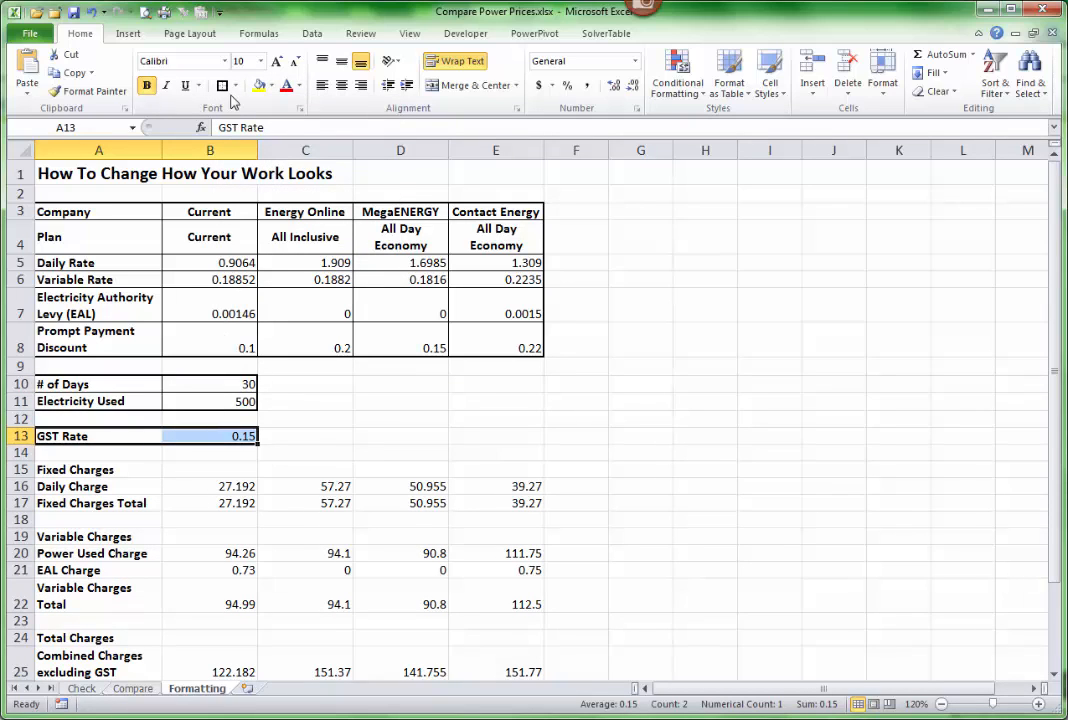
left_click(236, 86)
left_click(275, 218)
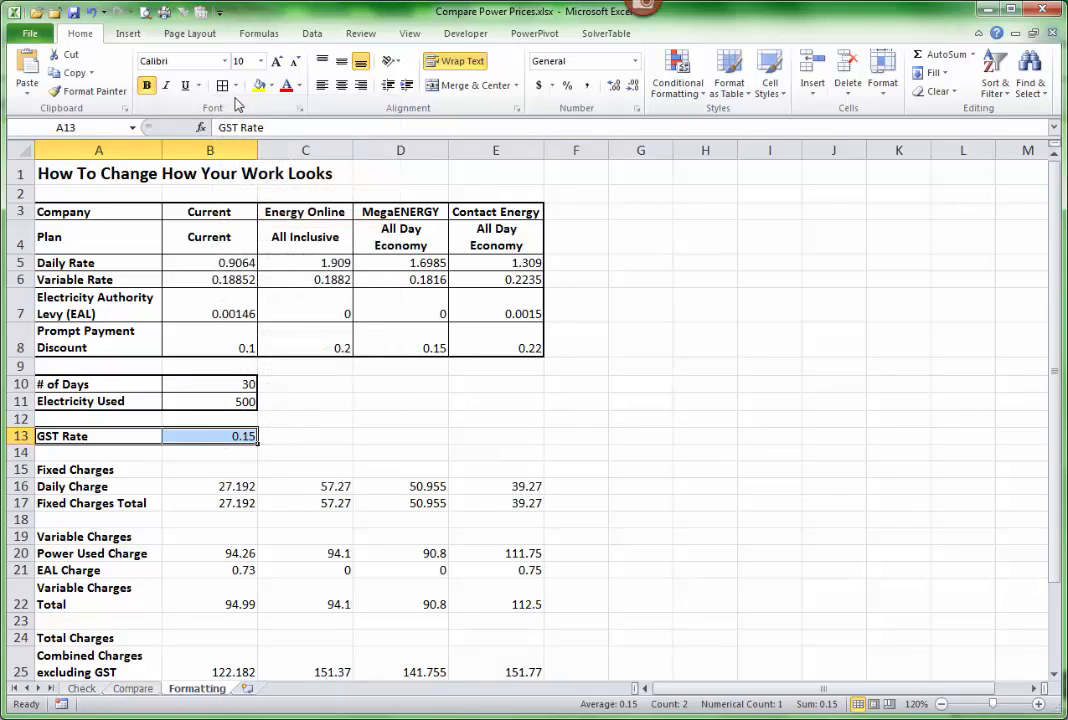
left_click(236, 86)
left_click(258, 255)
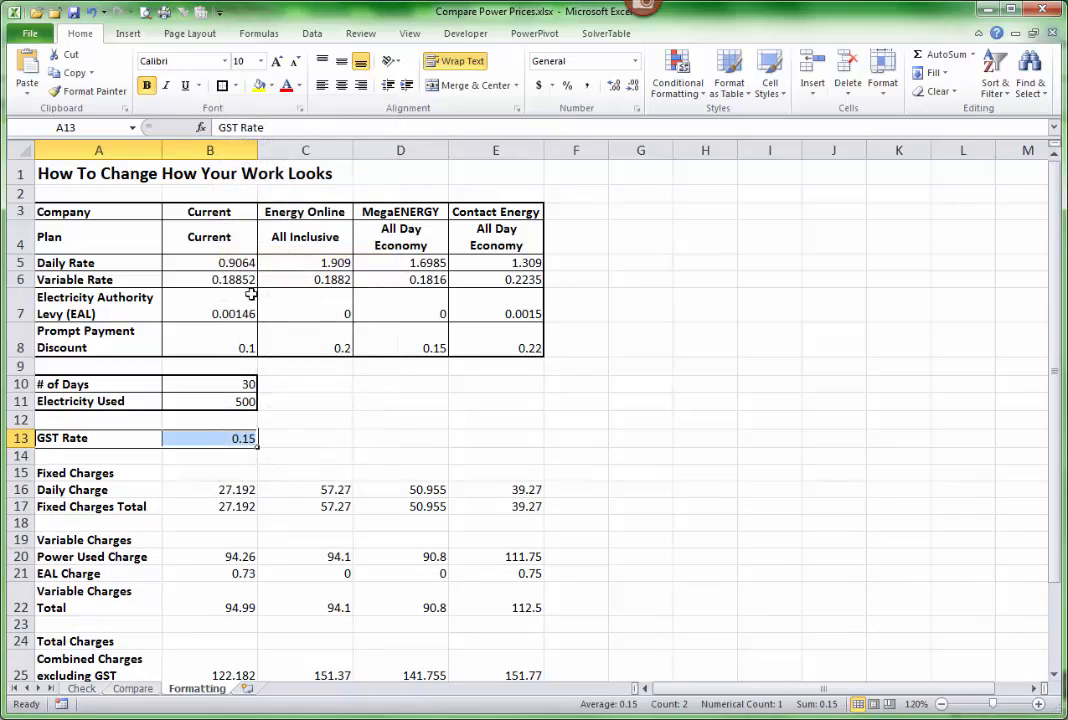
Step: Try a yellow fill on the Fixed Charges heading in A15, and settle on a black fill with white text
left_click(108, 473)
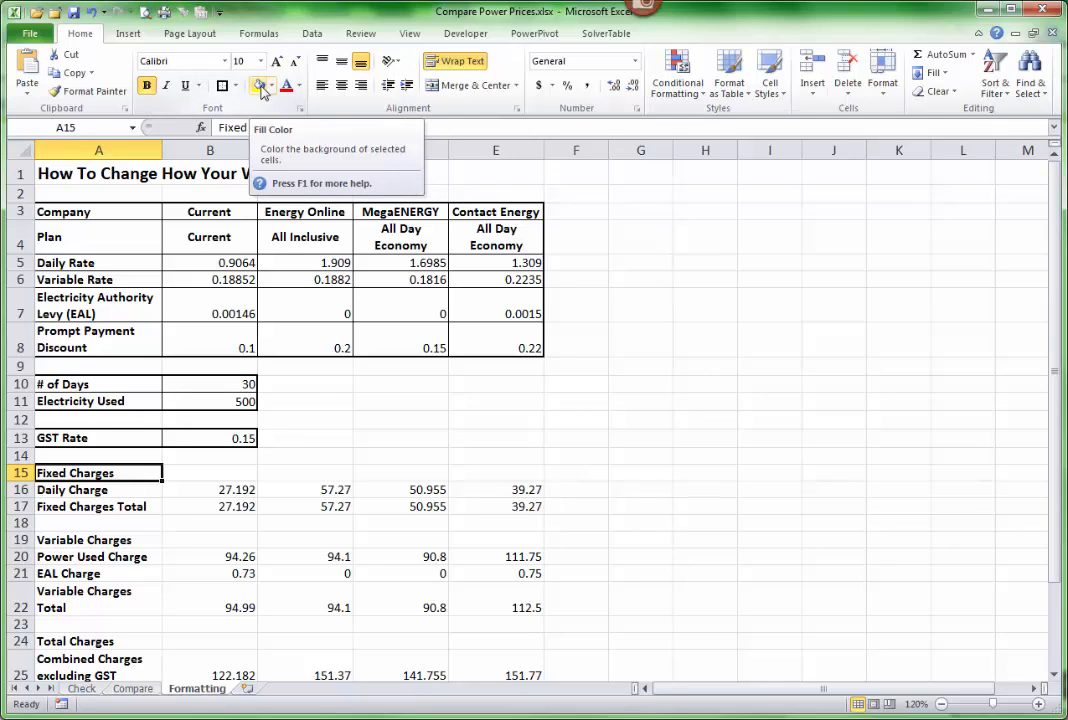
left_click(259, 88)
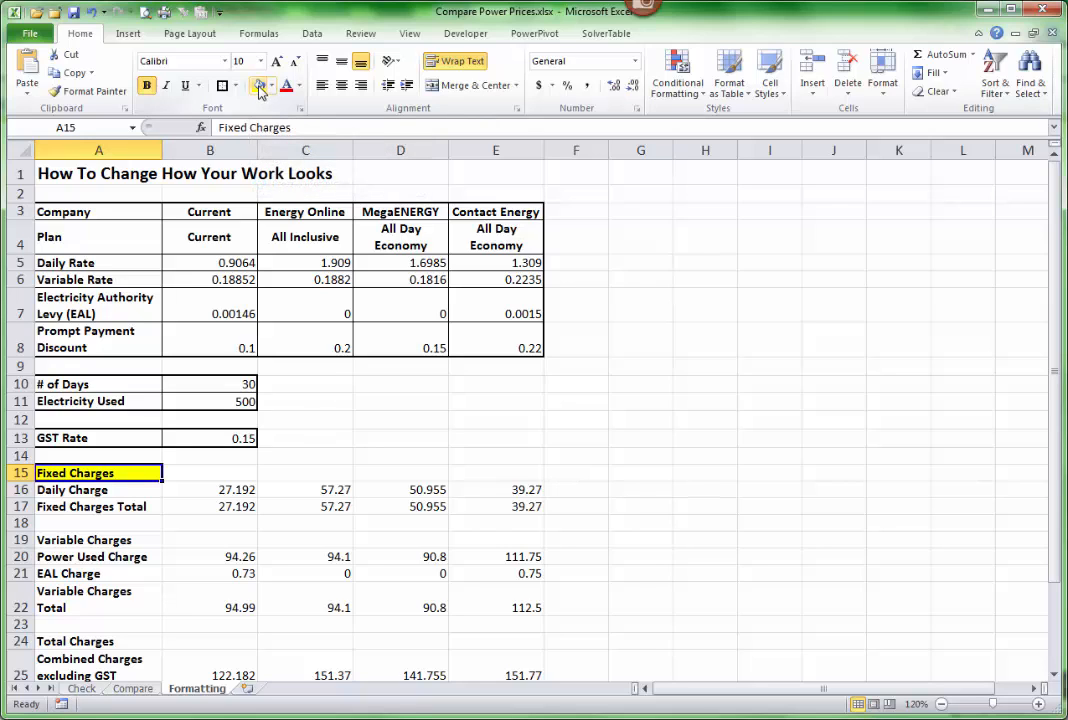
left_click(271, 87)
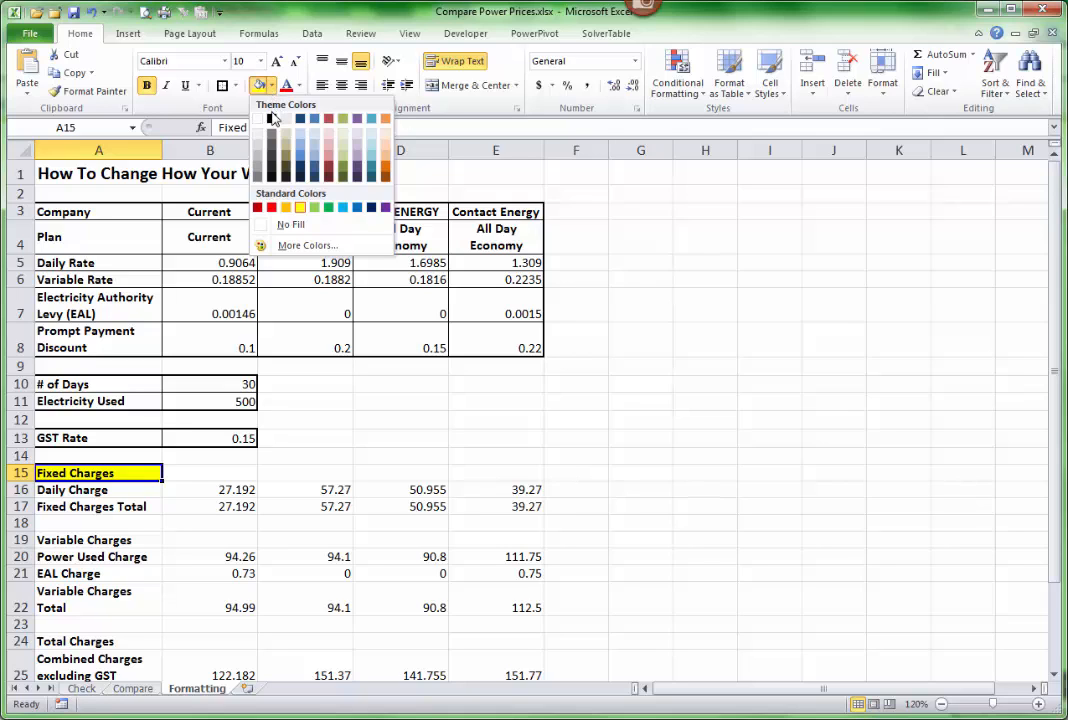
left_click(272, 121)
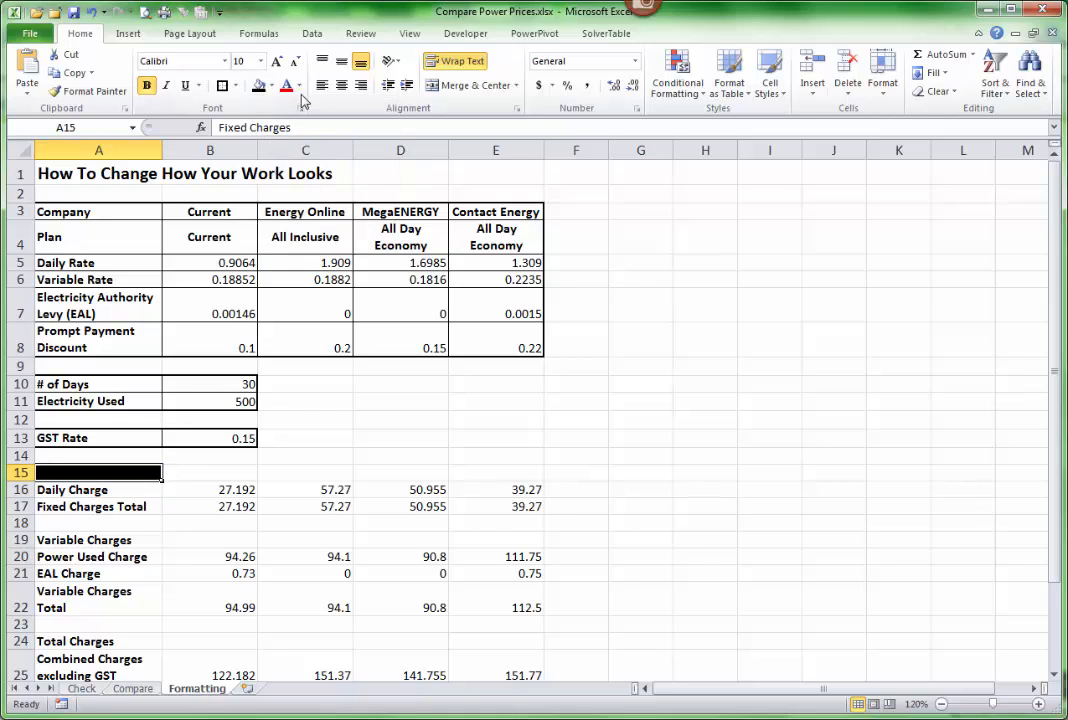
left_click(299, 86)
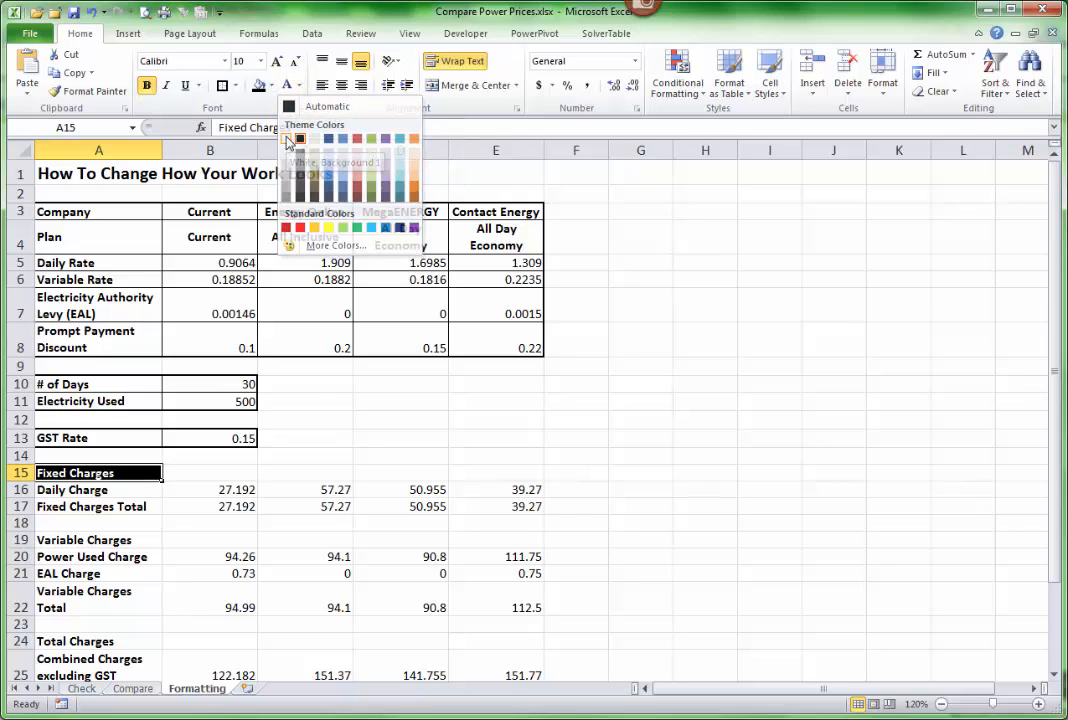
left_click(287, 139)
left_click(156, 527)
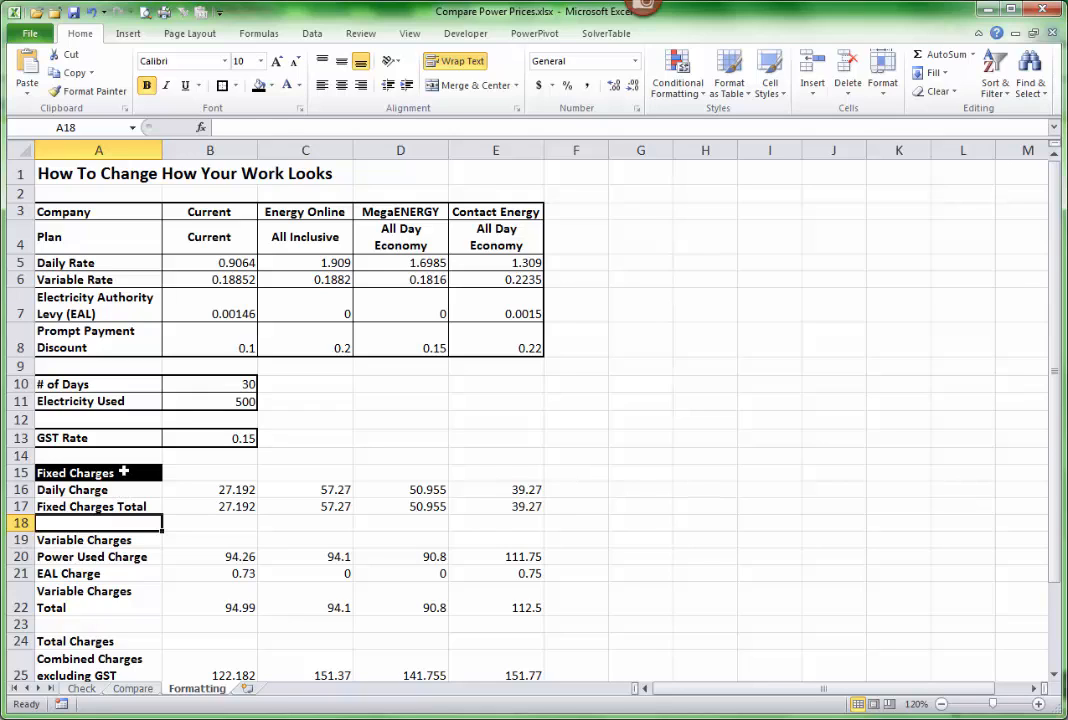
Step: Copy the Fixed Charges heading's formatting onto the Variable Charges heading in A19 with Format Painter
left_click(120, 473)
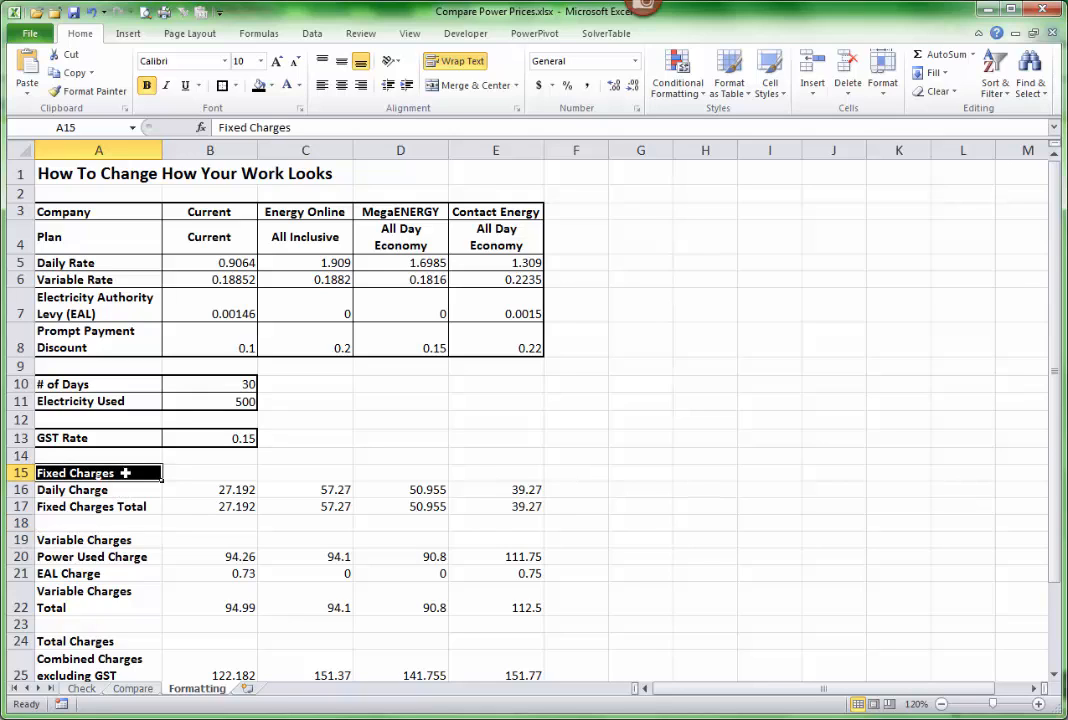
left_click(72, 97)
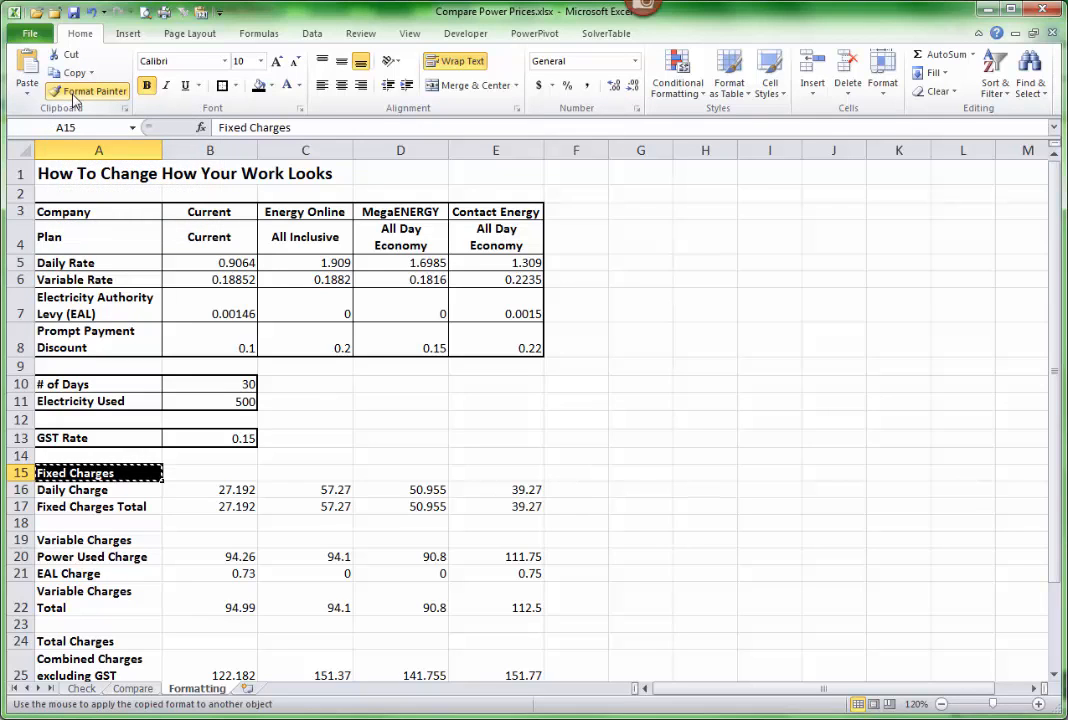
left_click(78, 540)
Step: Use Format Painter locked for repeated use to copy A15's formatting onto the headings in A19 and A24, and turn it off
left_click(90, 472)
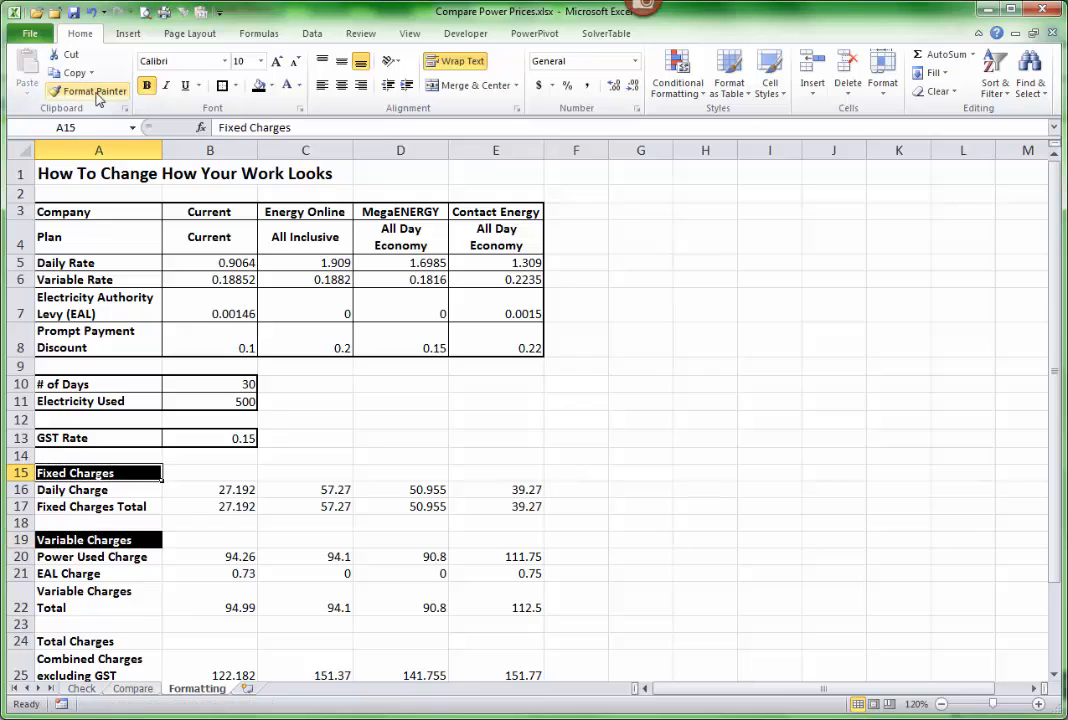
left_click(97, 97)
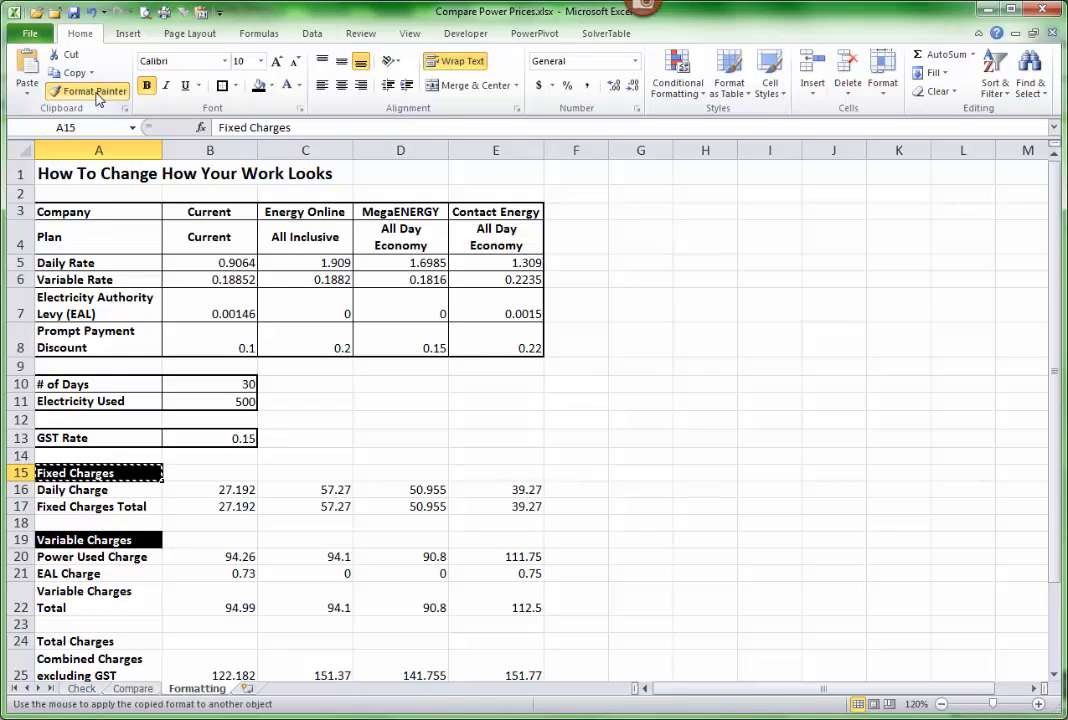
left_click(90, 540)
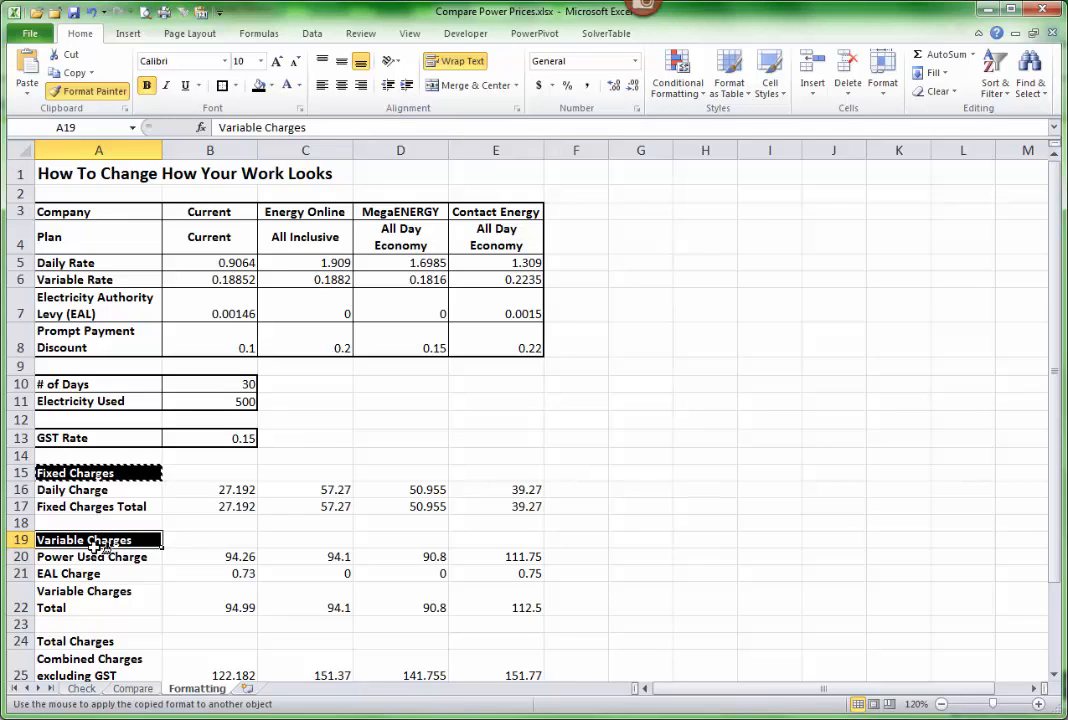
left_click(80, 642)
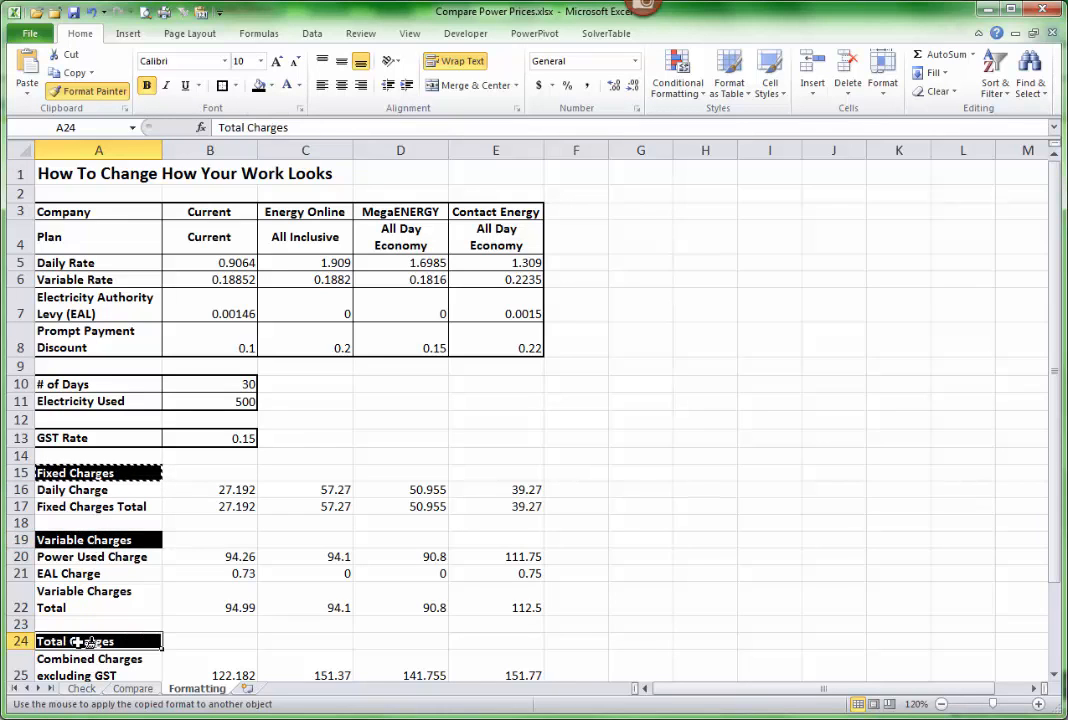
left_click(92, 91)
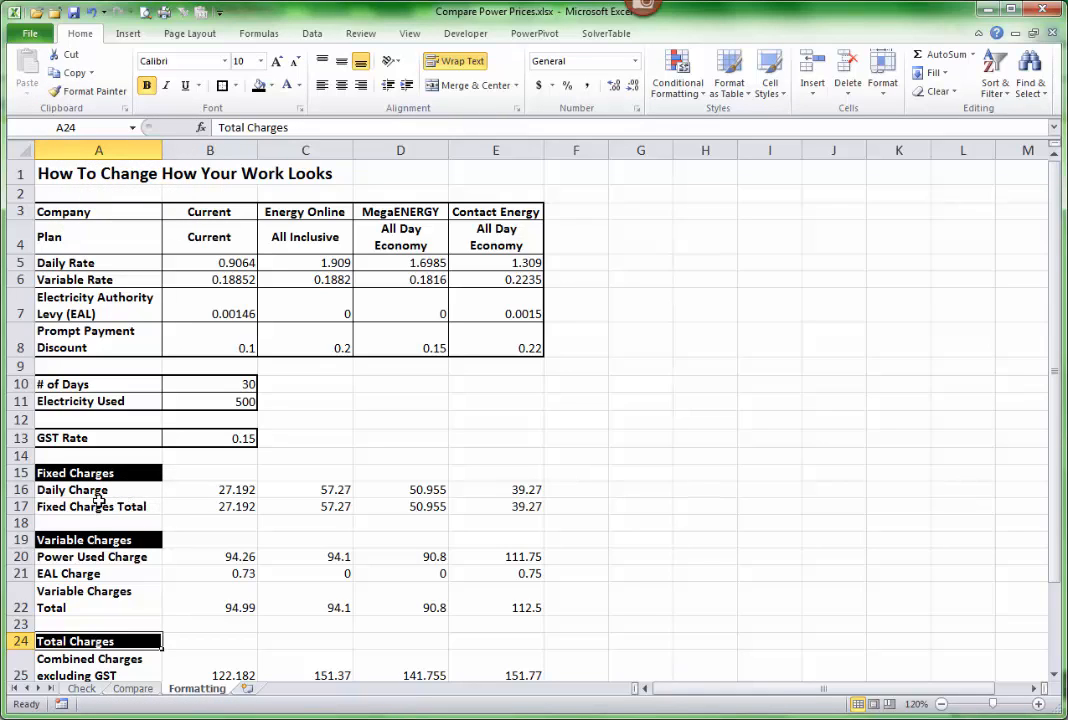
Step: Apply All Borders to the Daily Charge and Fixed Charges Total rows in A16:E17
left_click_drag(78, 492, 483, 505)
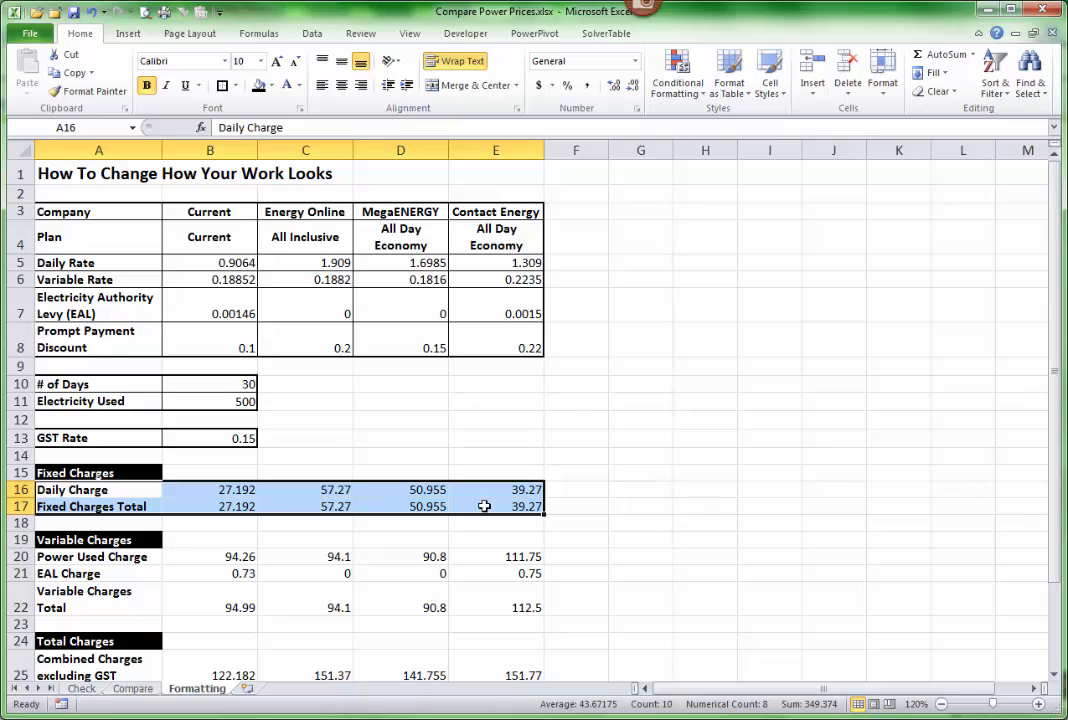
left_click(234, 86)
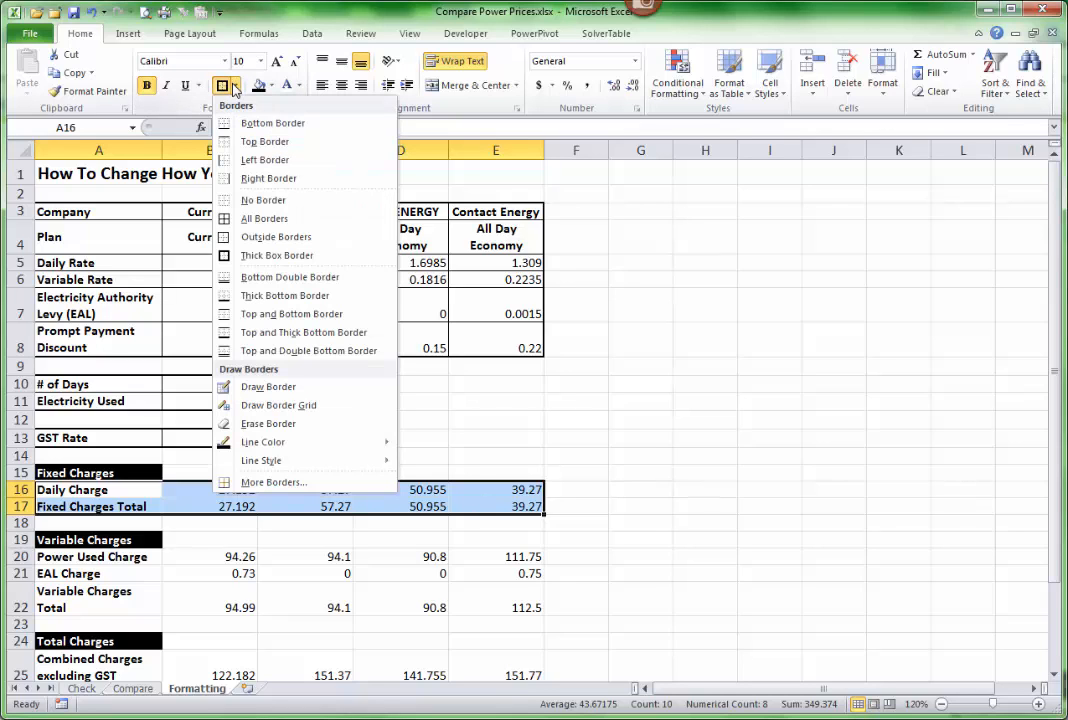
left_click(259, 219)
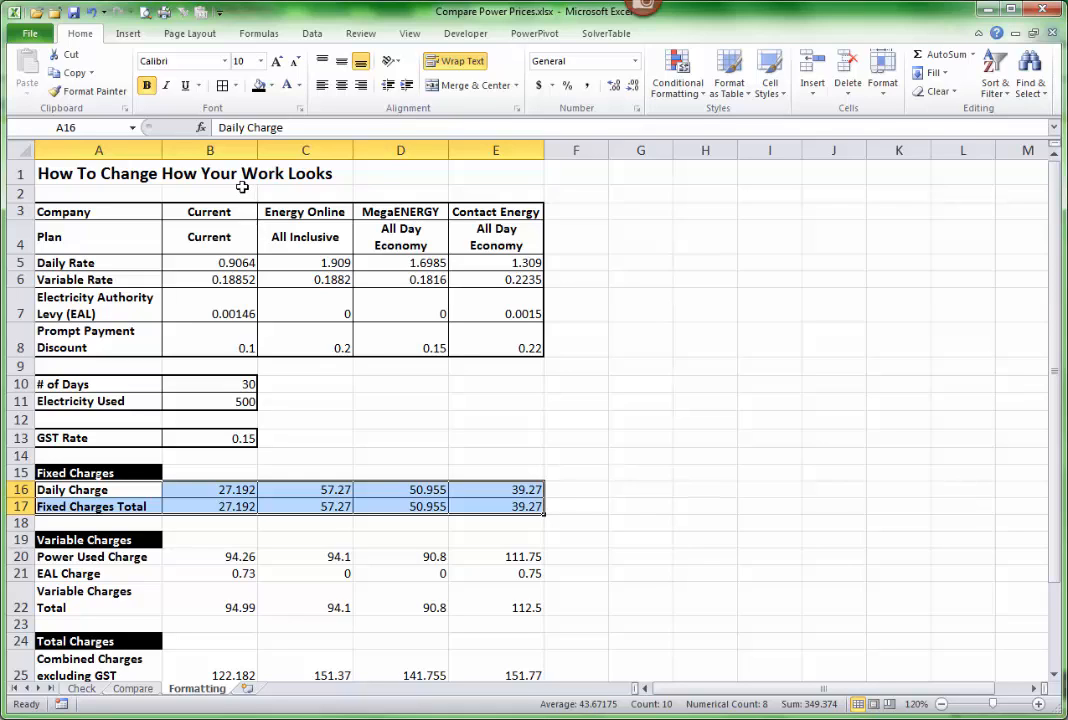
Step: Copy row 16's formatting onto rows 20 to 22 and 25 to 29 with Format Painter locked, and turn it off
left_click(20, 489)
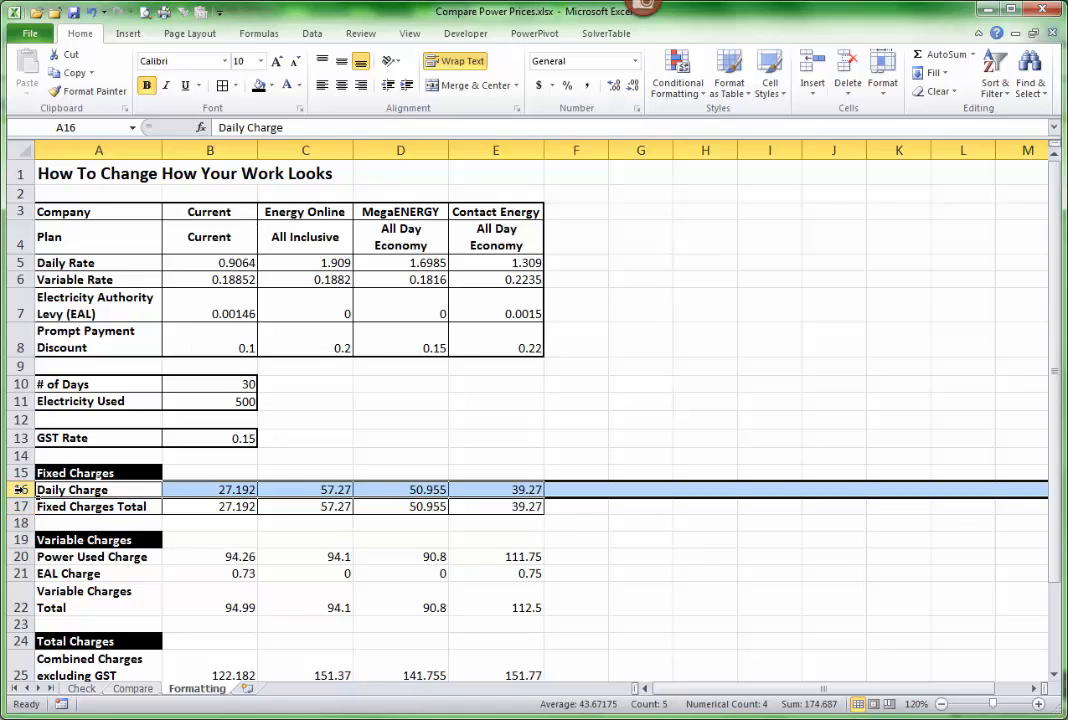
left_click(83, 92)
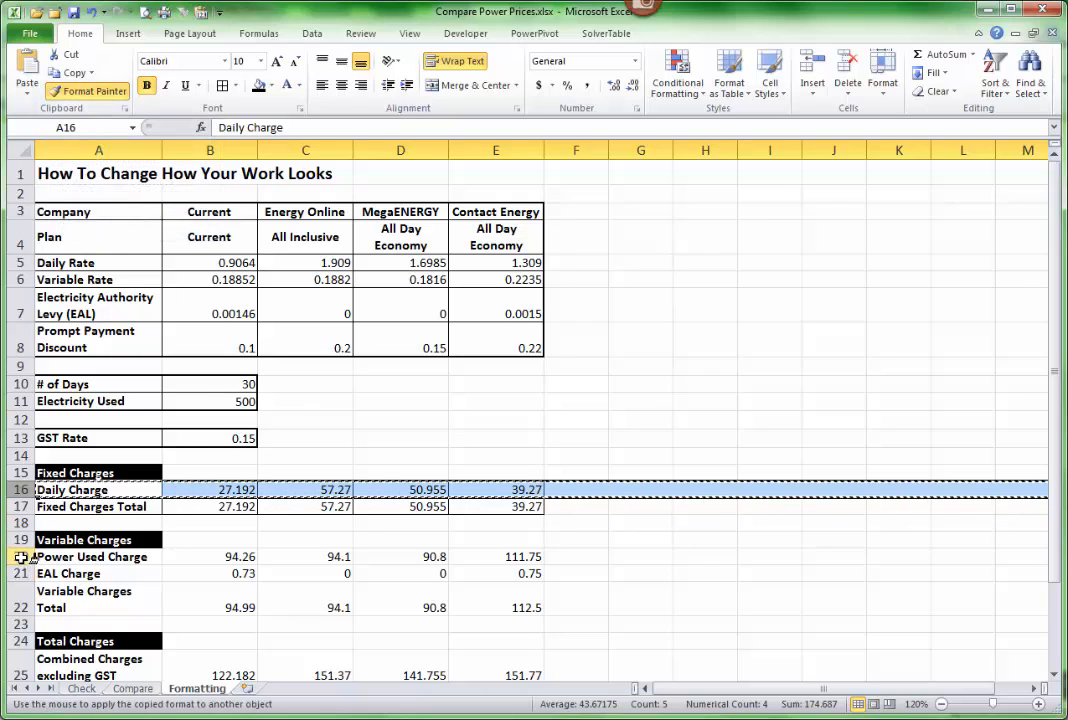
left_click_drag(20, 556, 19, 598)
scroll(22, 585, "down", 2)
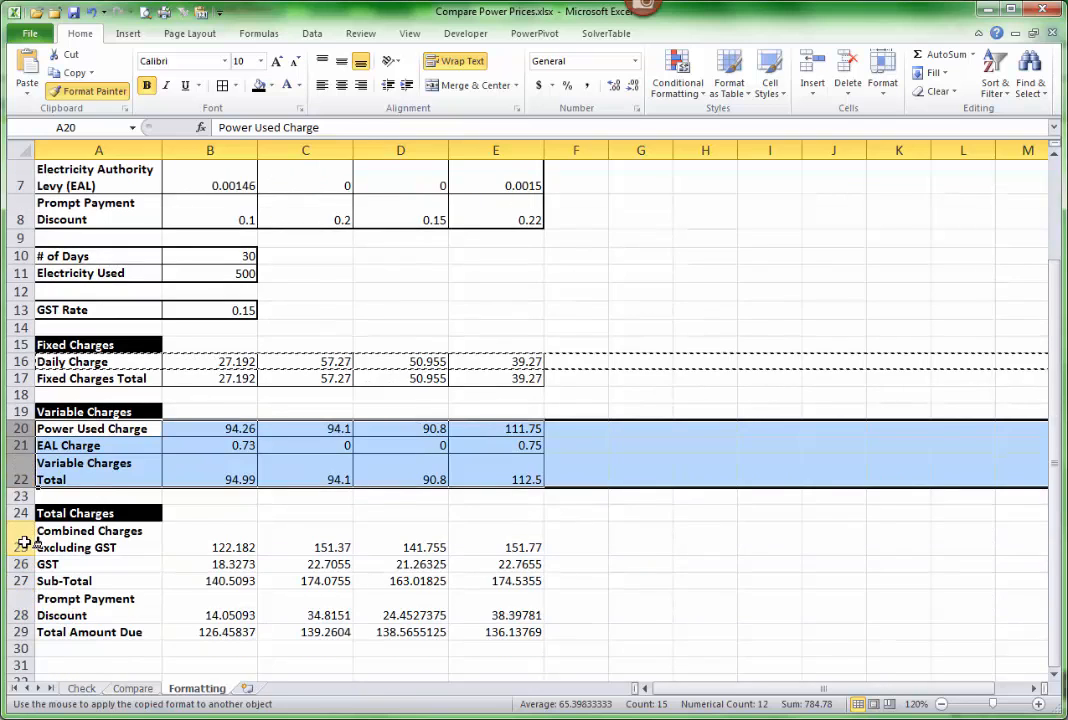
left_click_drag(20, 545, 22, 632)
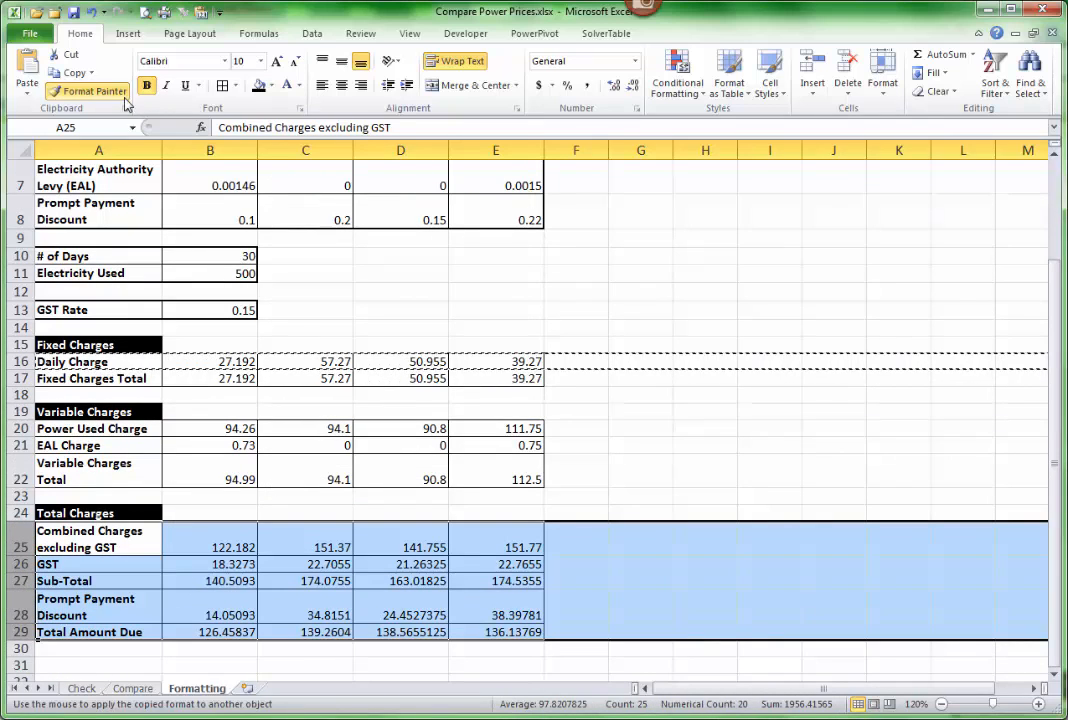
left_click(91, 95)
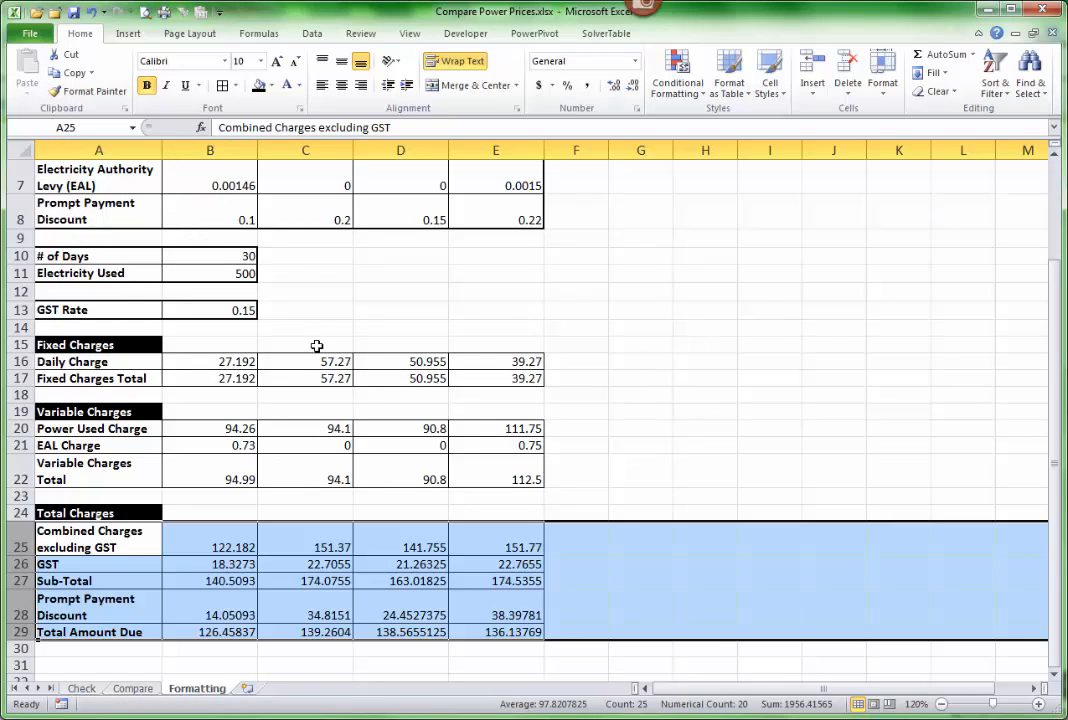
Step: Apply the dollar Accounting format to the Daily Rate, Variable Rate and Electricity Authority Levy values in B5:E7
scroll(276, 369, "up", 2)
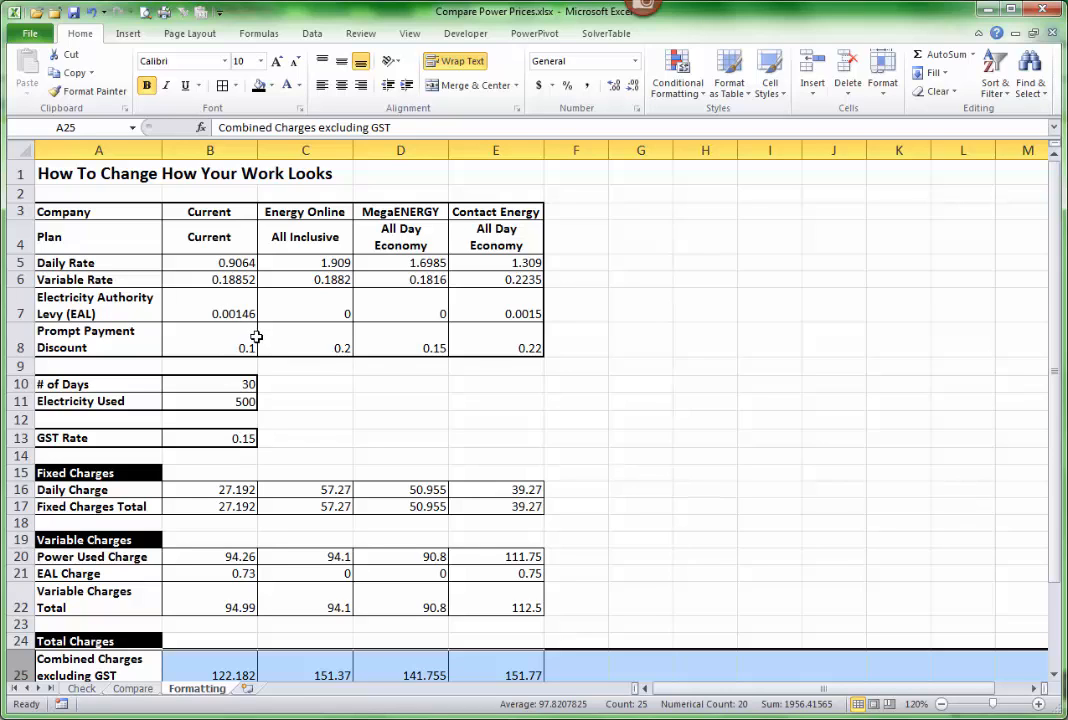
left_click(245, 262)
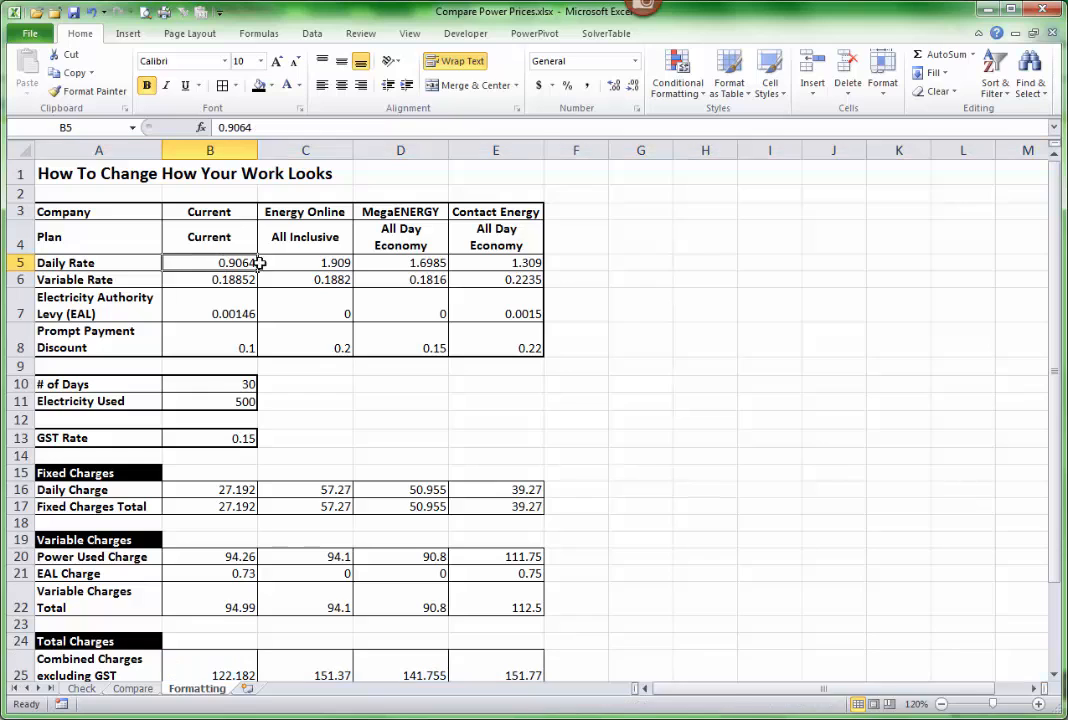
left_click_drag(259, 262, 483, 306)
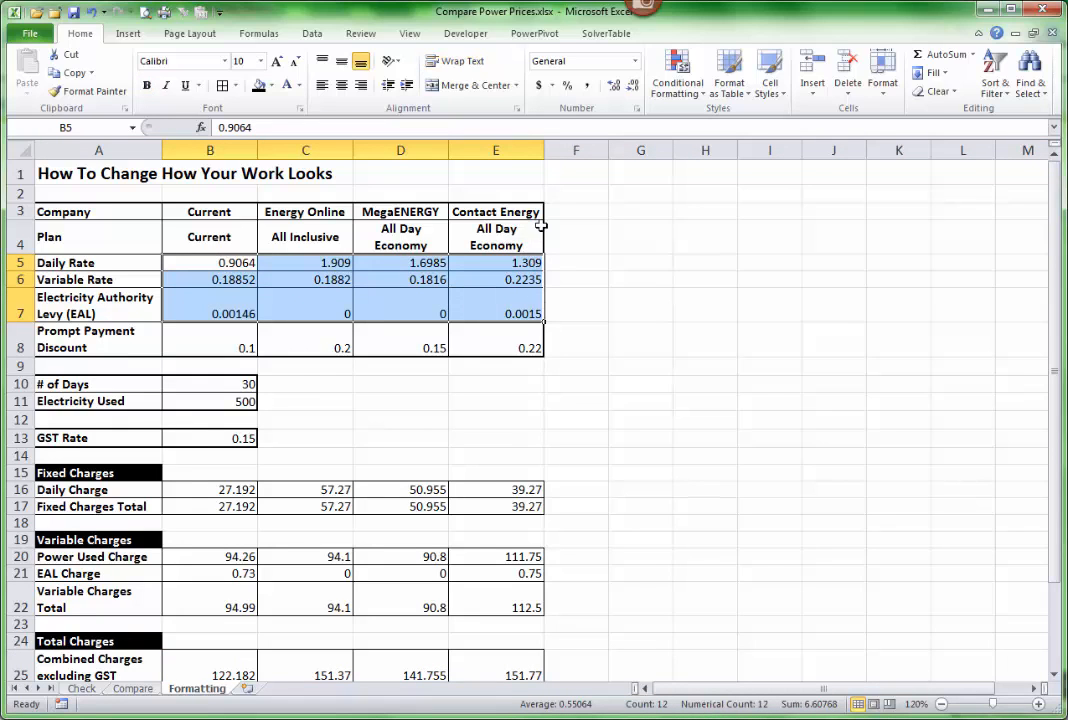
left_click(538, 86)
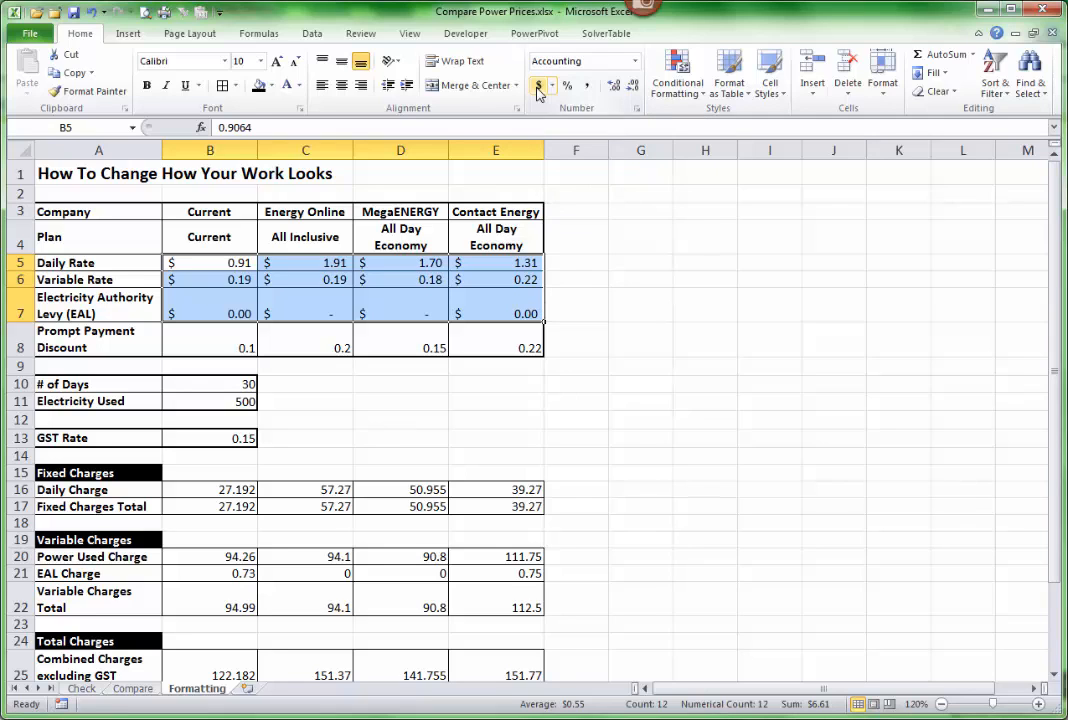
Step: Check the full levy value in B7 and show the rates in B5:E7 with five decimal places
left_click(220, 308)
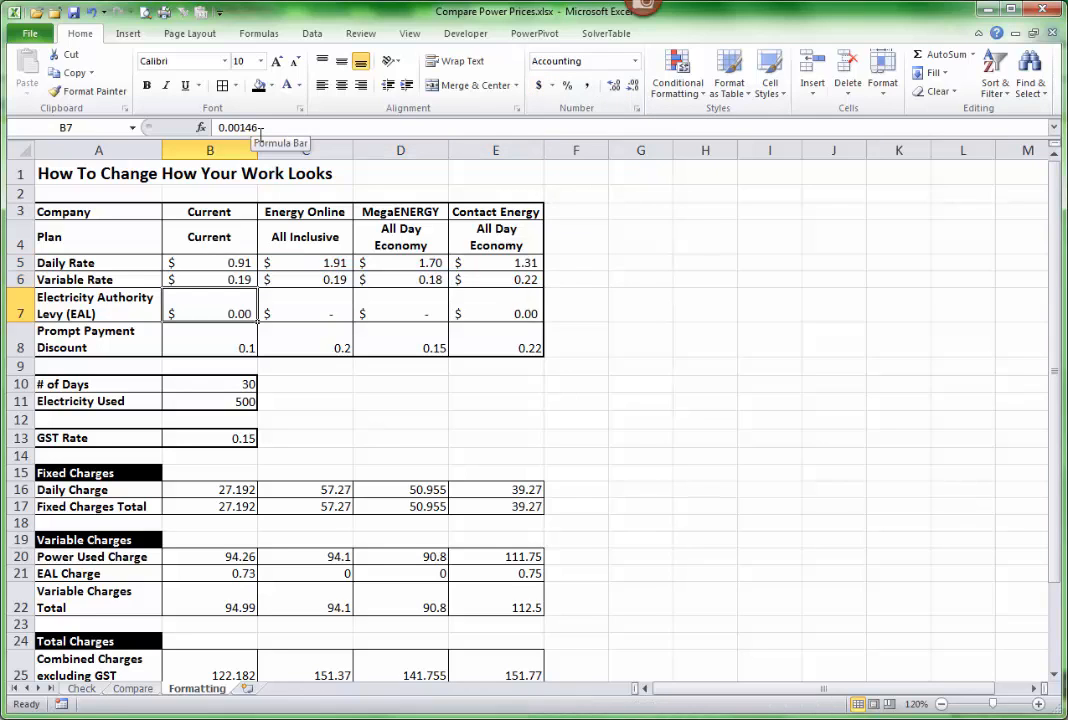
left_click_drag(220, 262, 479, 300)
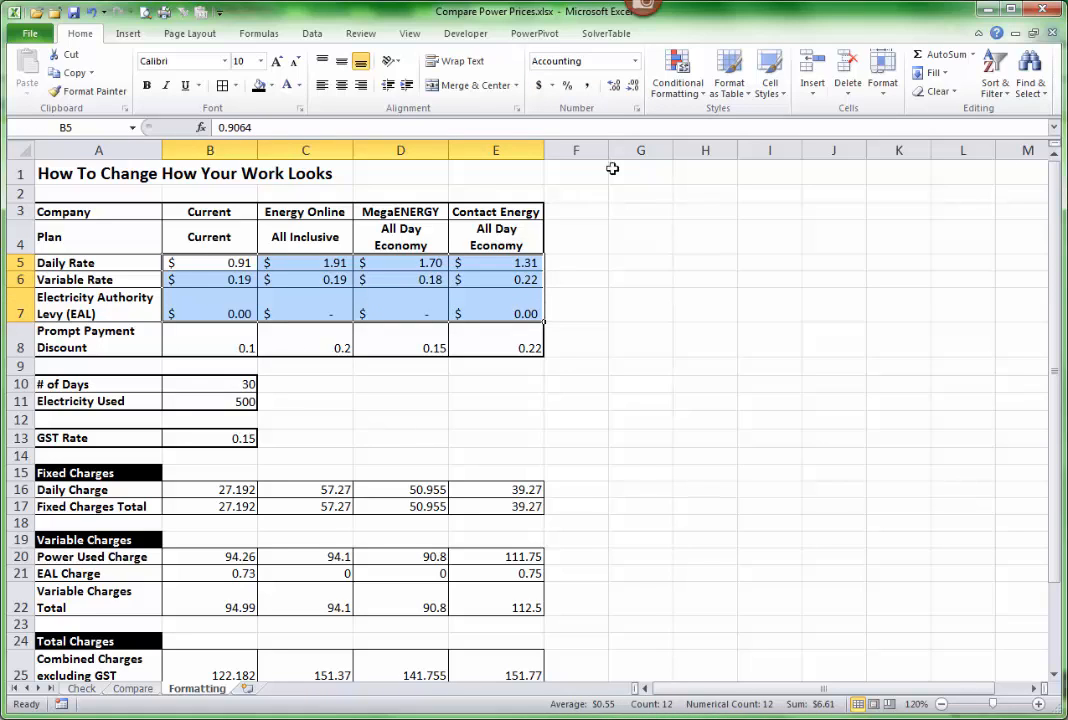
left_click(613, 92)
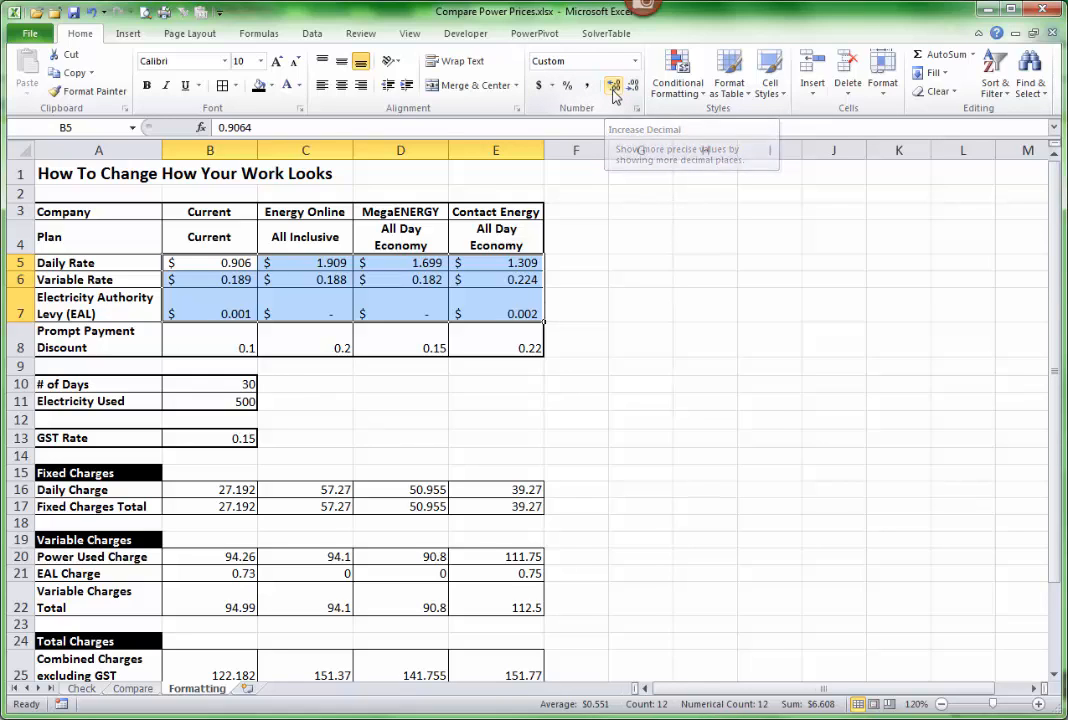
left_click(613, 92)
left_click(613, 92)
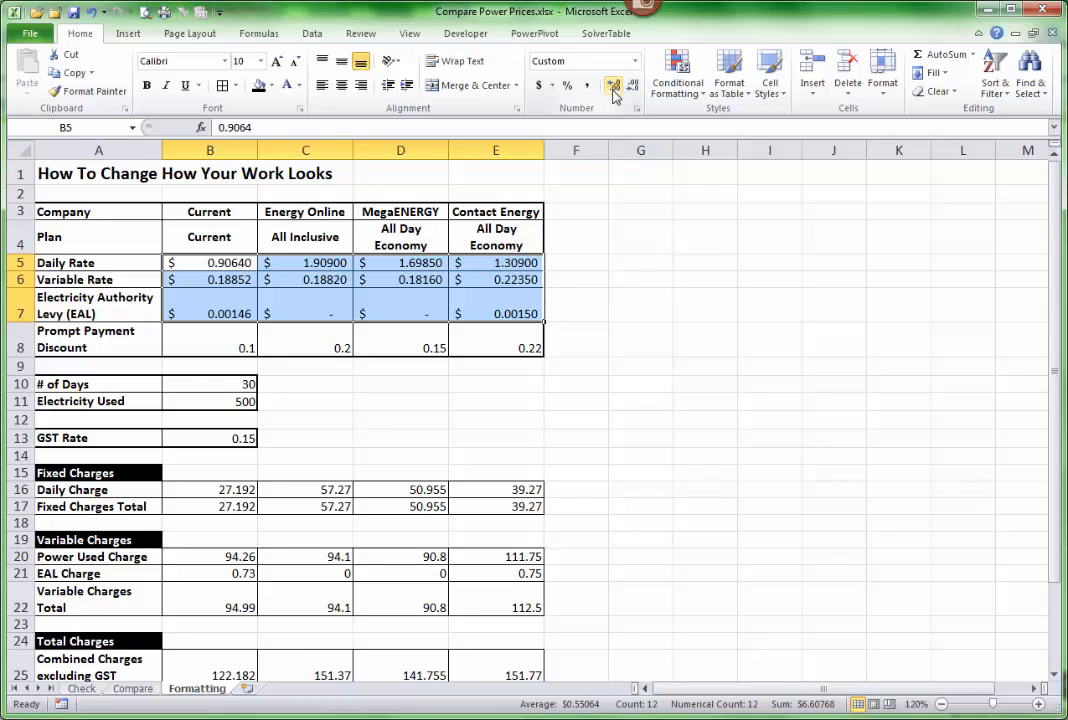
left_click(613, 92)
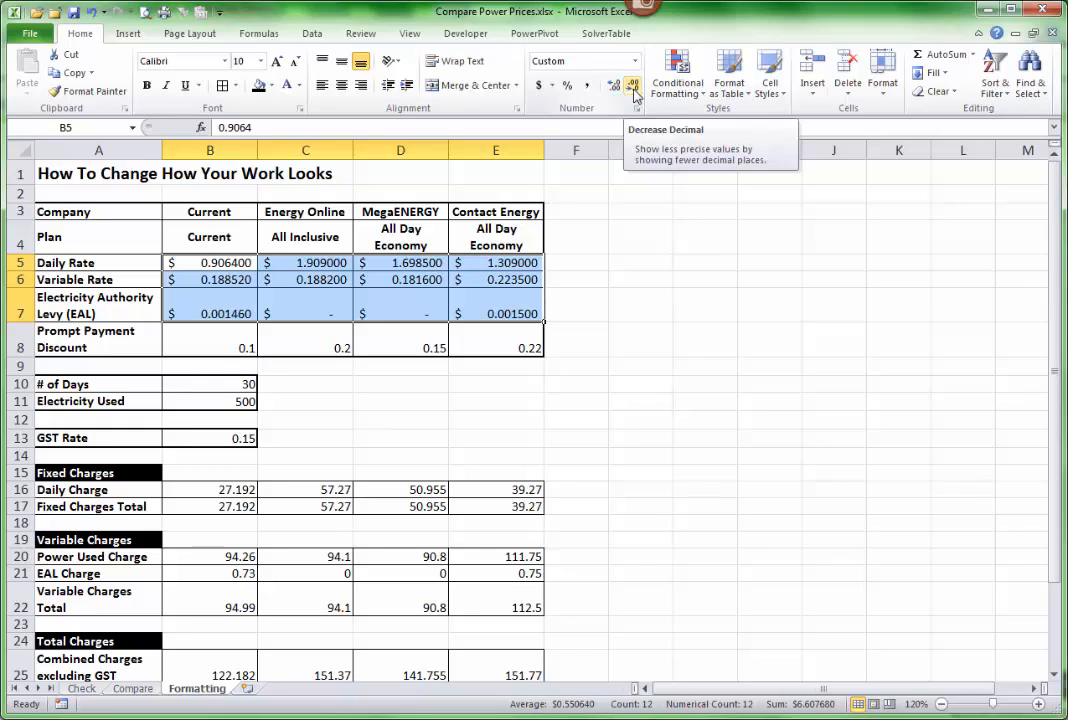
left_click(633, 91)
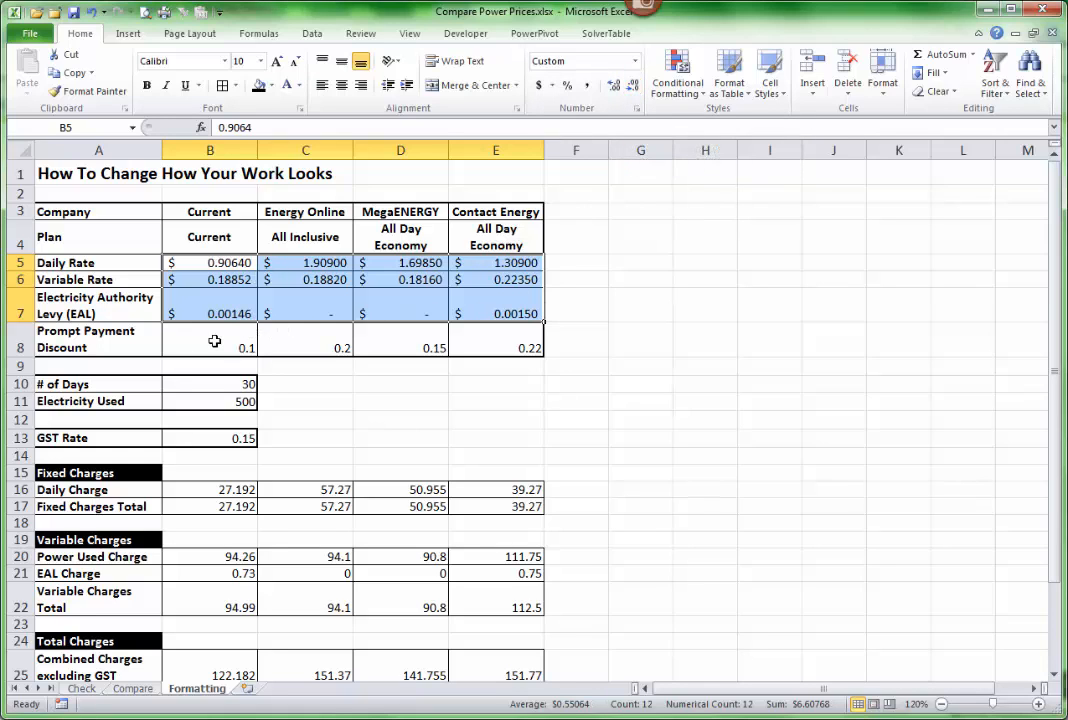
Step: Format the Prompt Payment Discount values in B8:E8 and the GST Rate in B13 as percentages without decimals
left_click_drag(207, 341, 500, 341)
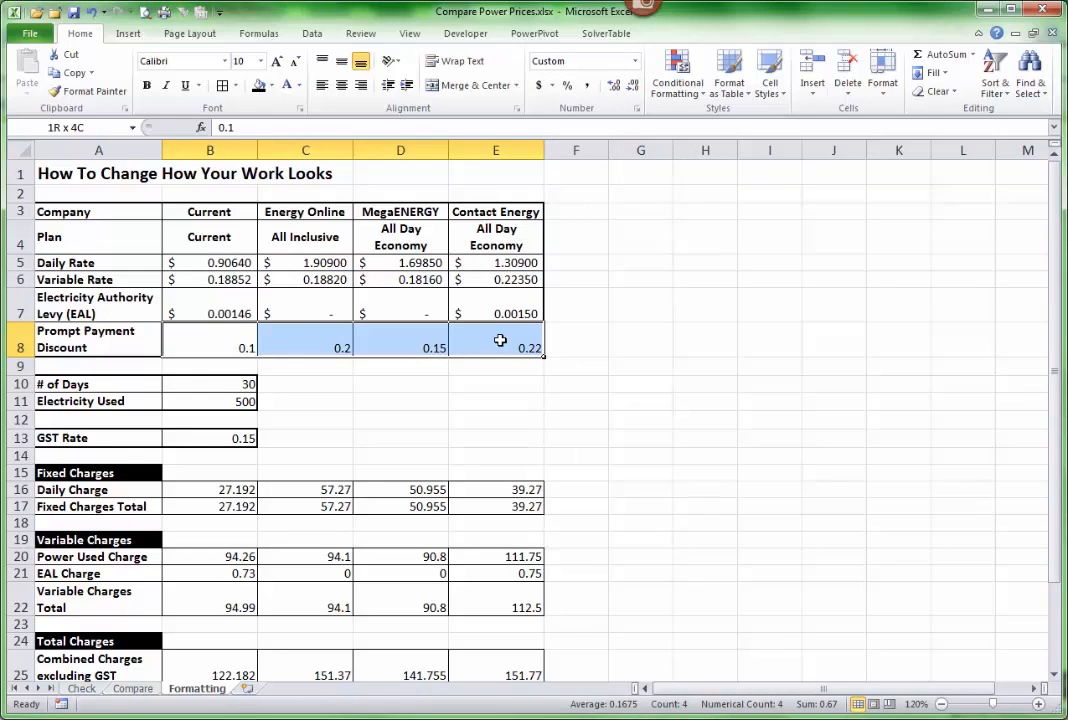
left_click(569, 89)
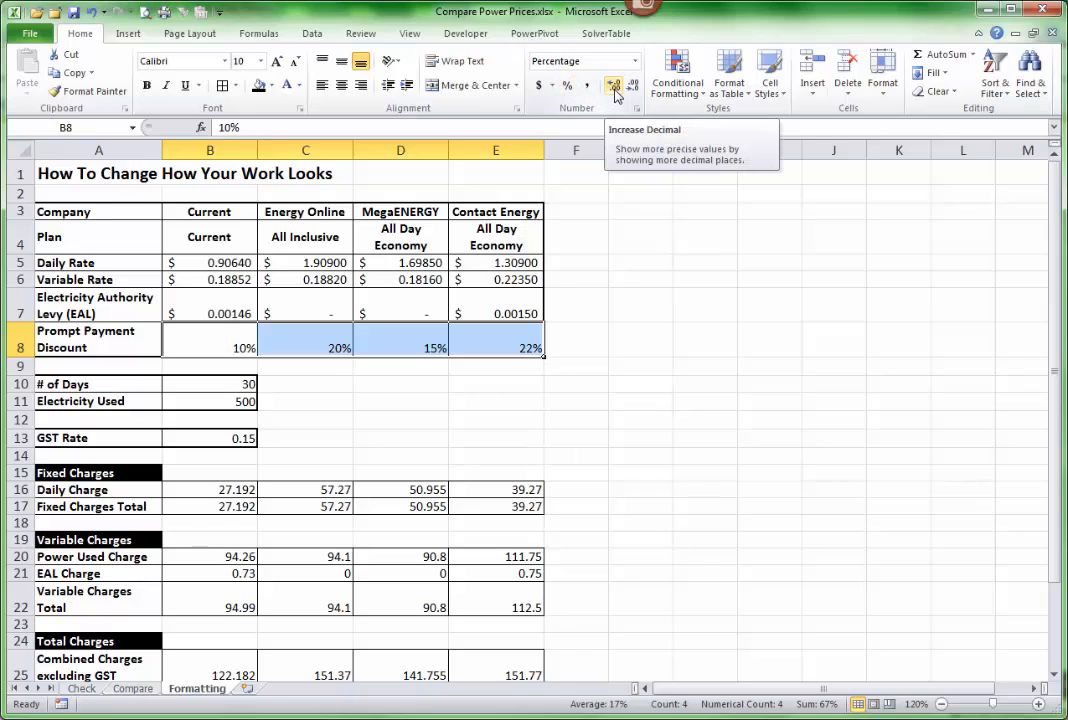
left_click(614, 89)
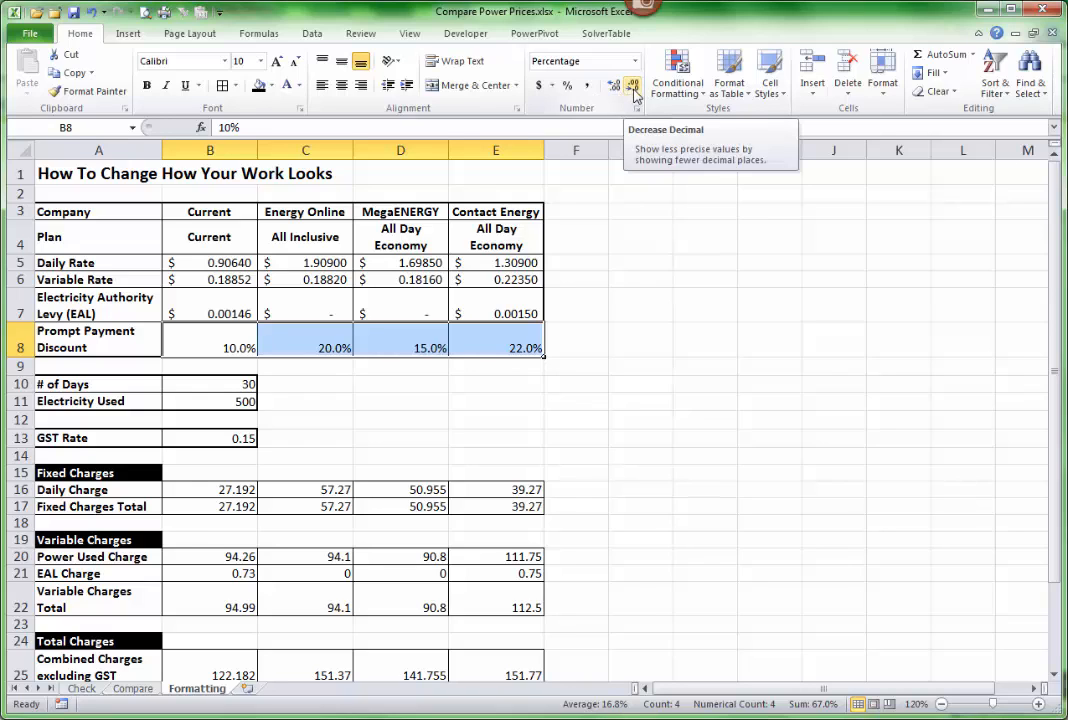
left_click(633, 89)
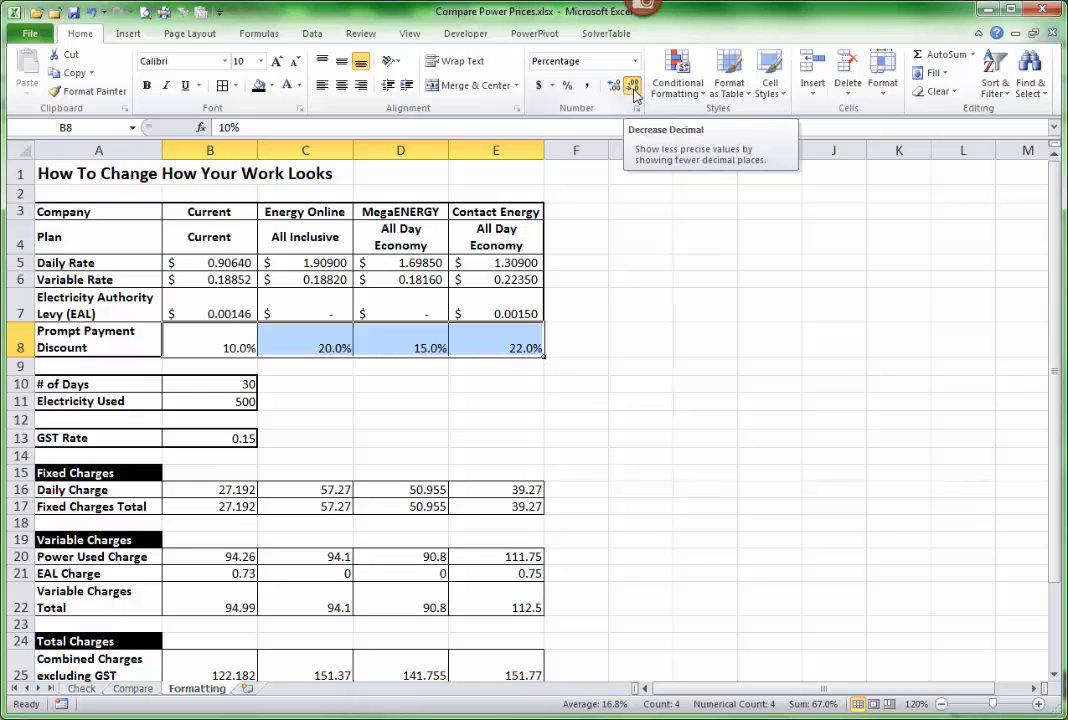
left_click(225, 438)
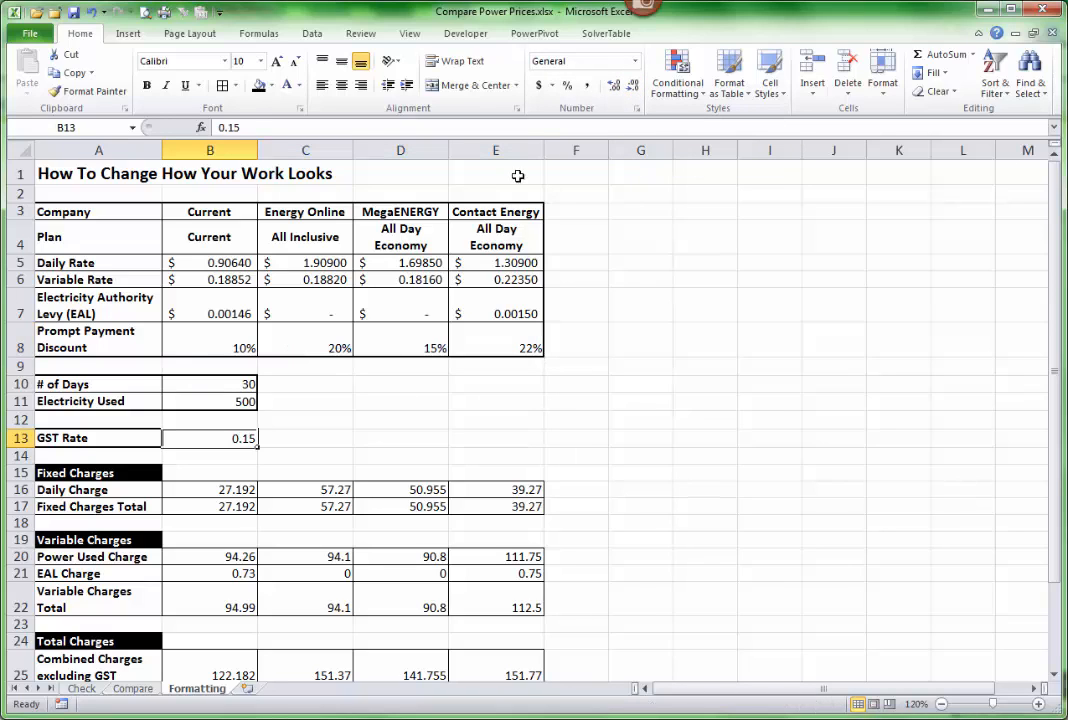
left_click(567, 87)
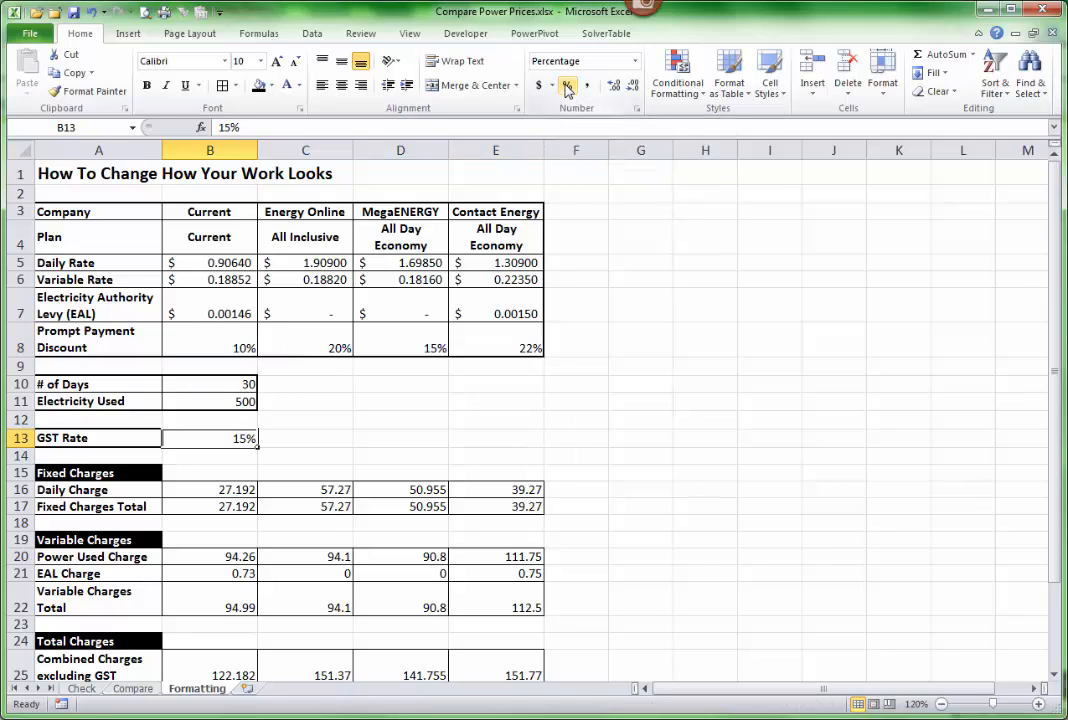
Step: Apply the dollar Accounting format to the charge amounts in B16:E17, B20:E22 and B25:E29 together
scroll(331, 490, "down", 1)
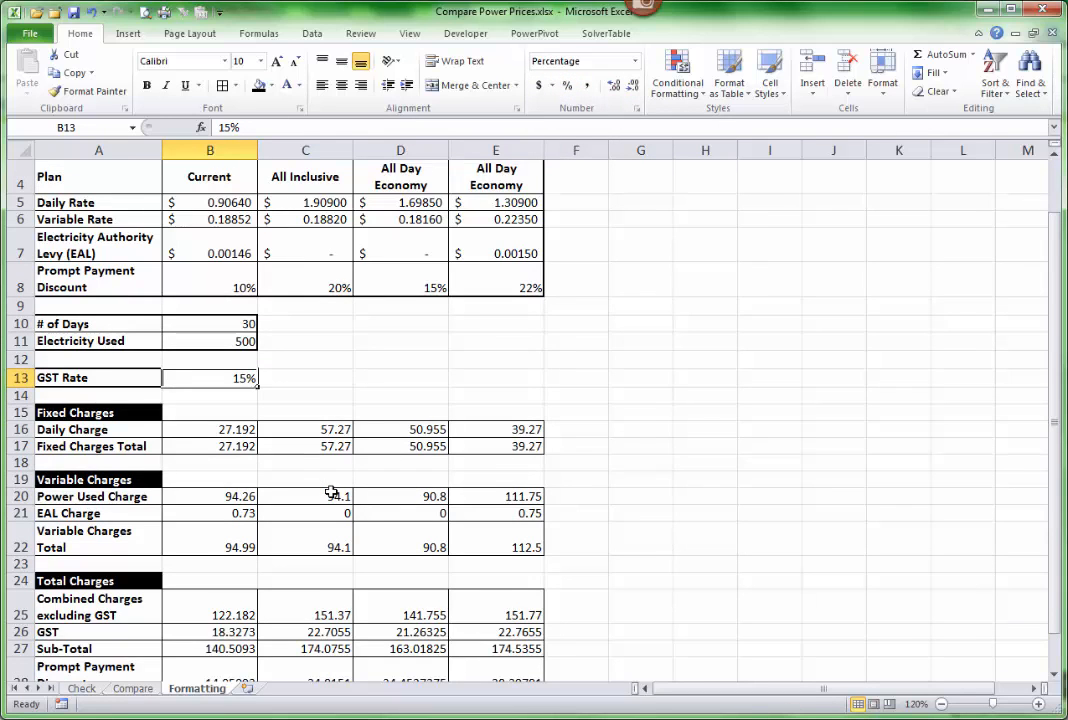
scroll(330, 491, "down", 1)
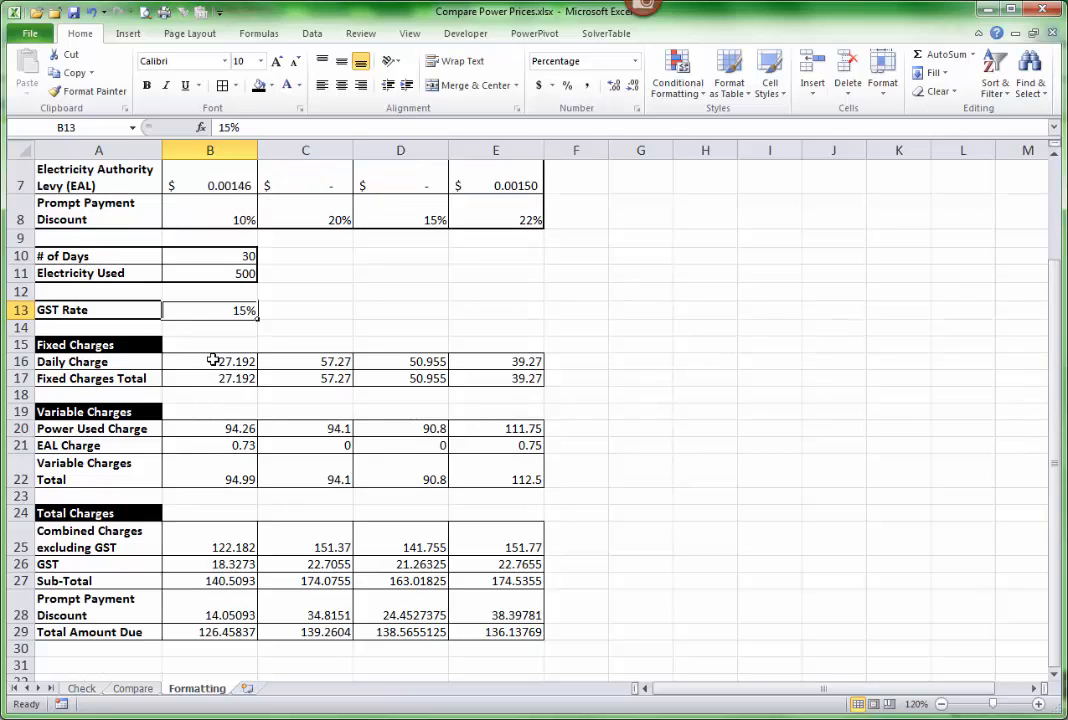
left_click_drag(213, 360, 489, 375)
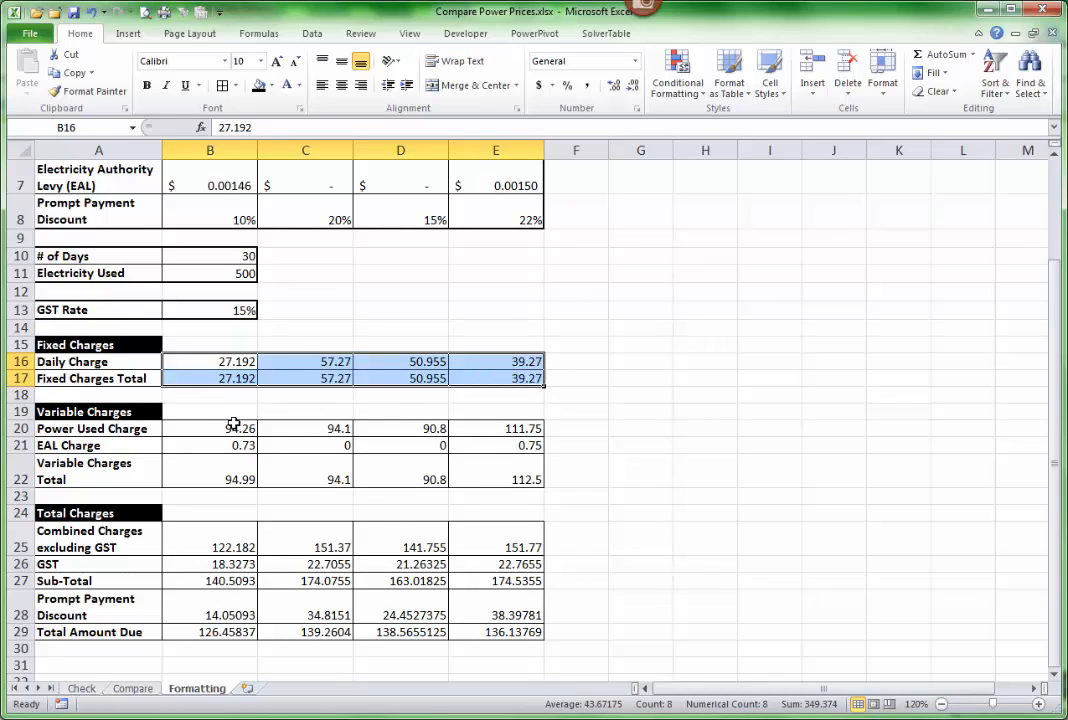
left_click_drag(229, 428, 508, 469)
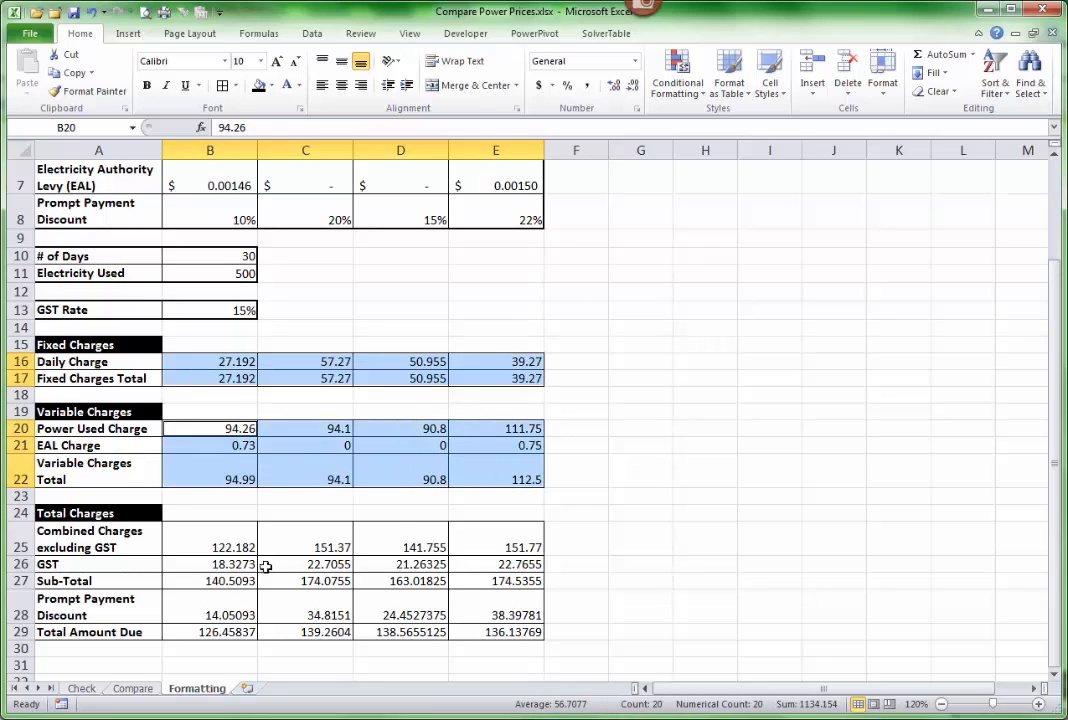
left_click_drag(208, 538, 496, 632)
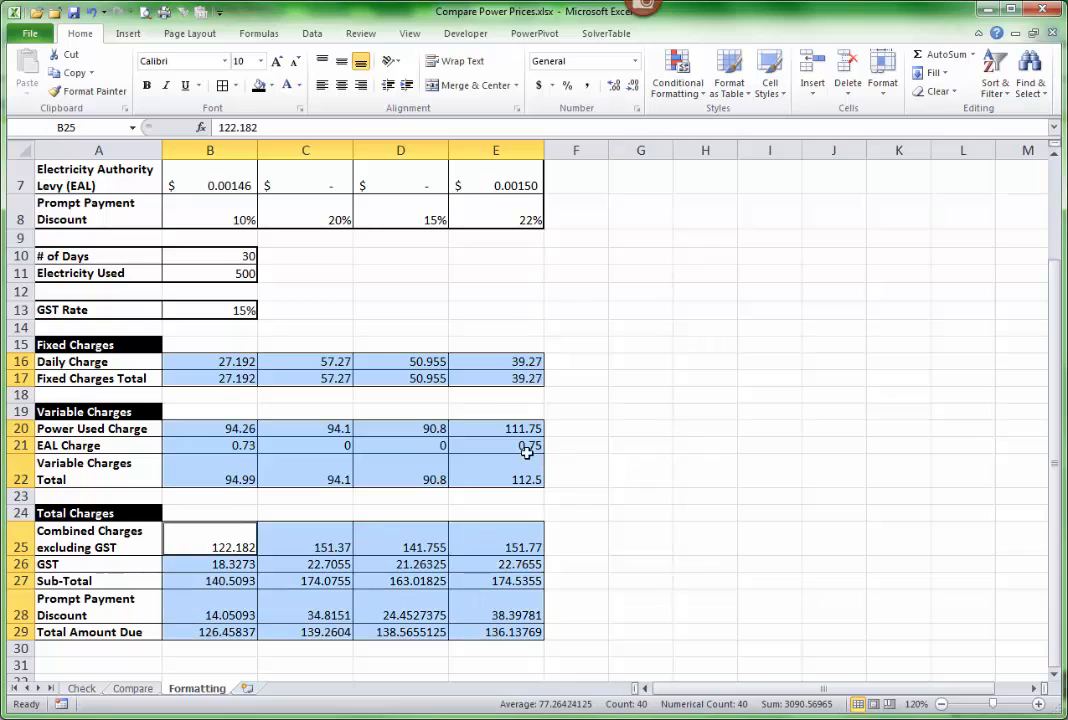
left_click(539, 87)
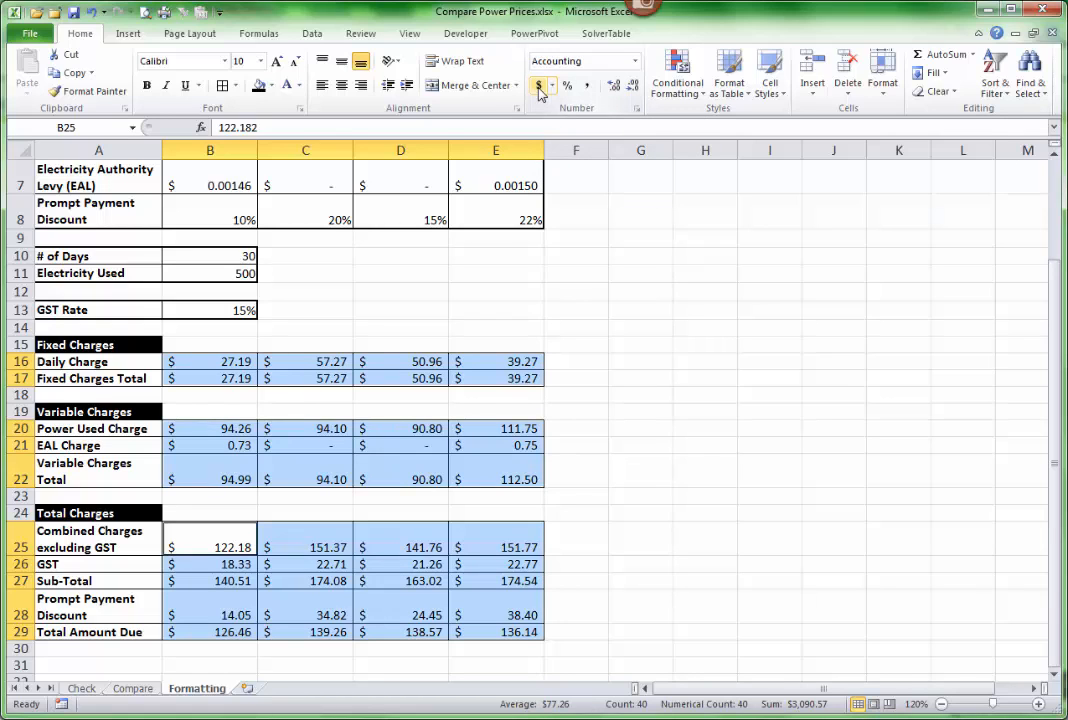
Step: Try the Currency format on the Electricity Used value in B11, and settle on Comma Style with no decimal places
left_click(245, 273)
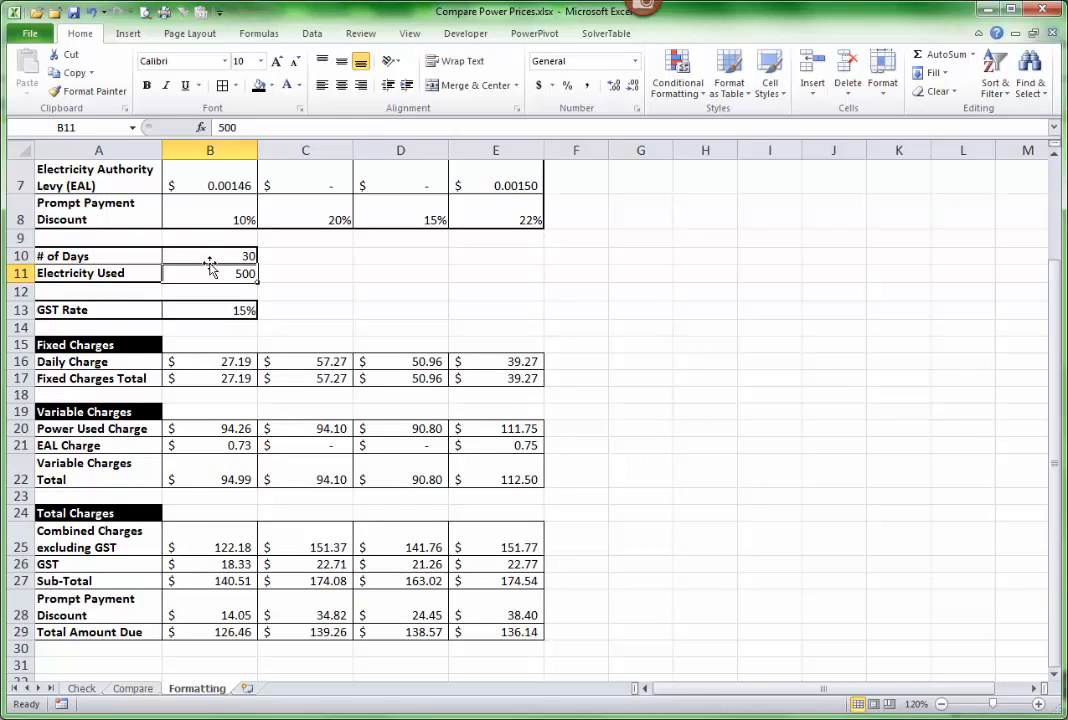
left_click(635, 62)
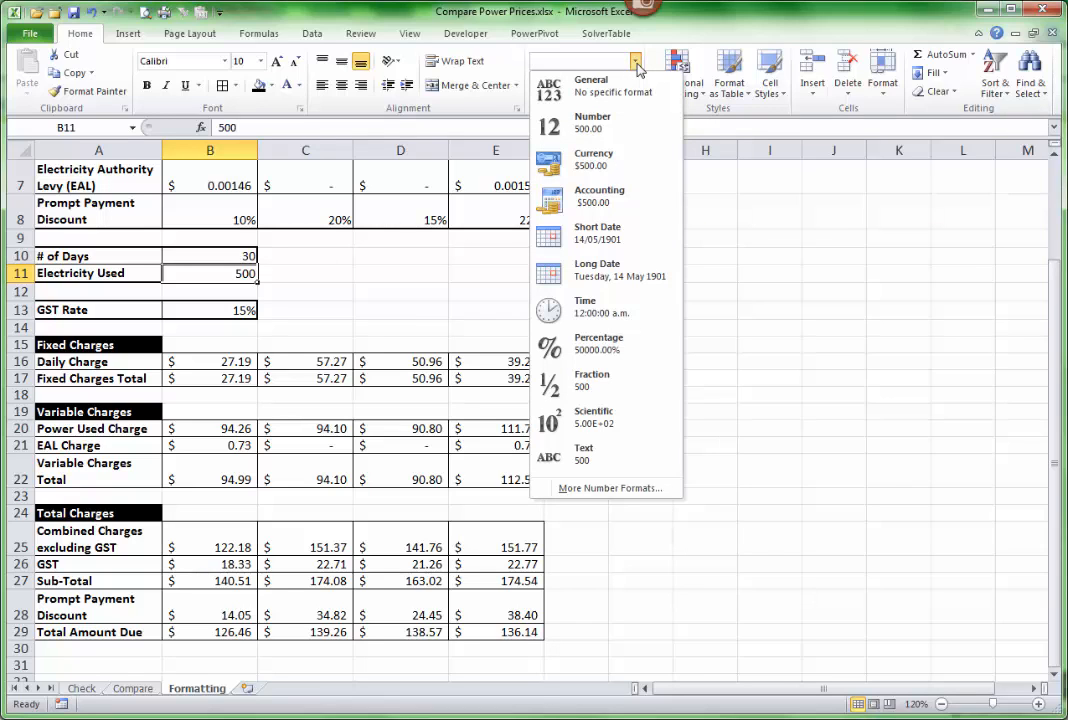
left_click(596, 160)
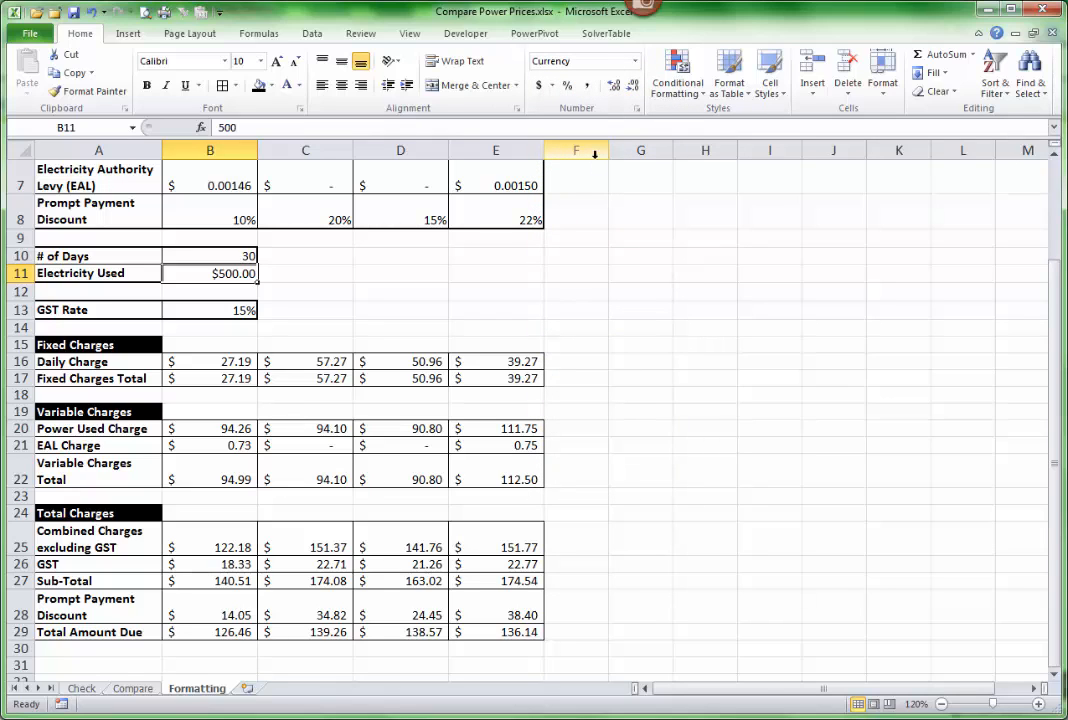
left_click(588, 88)
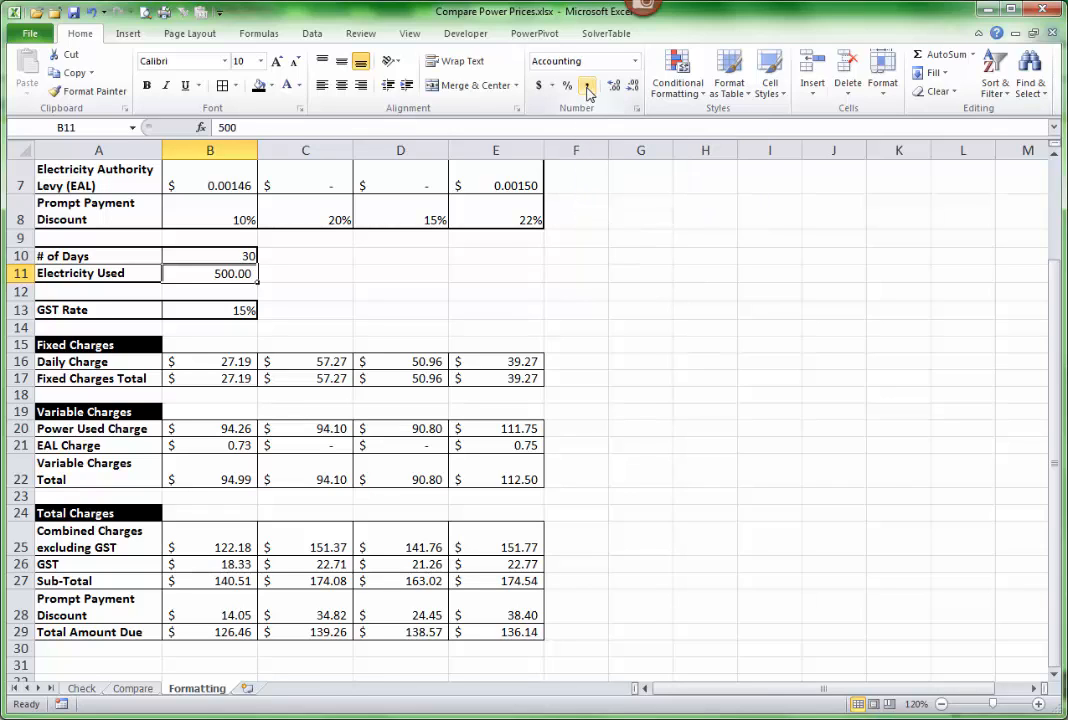
left_click(632, 88)
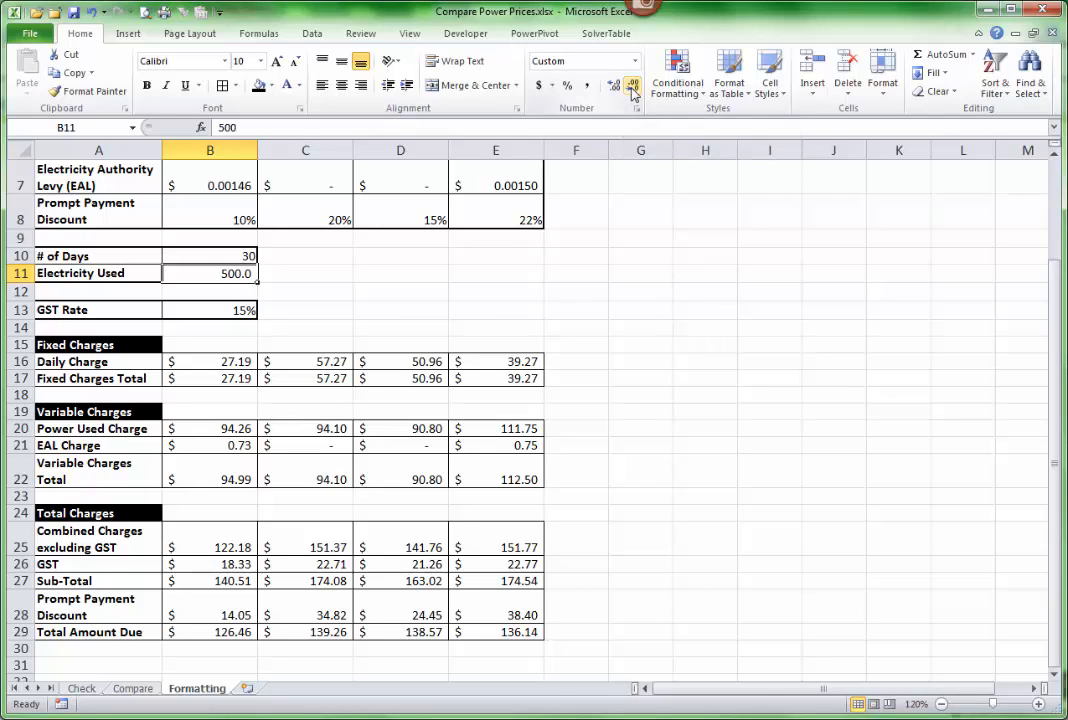
left_click(632, 88)
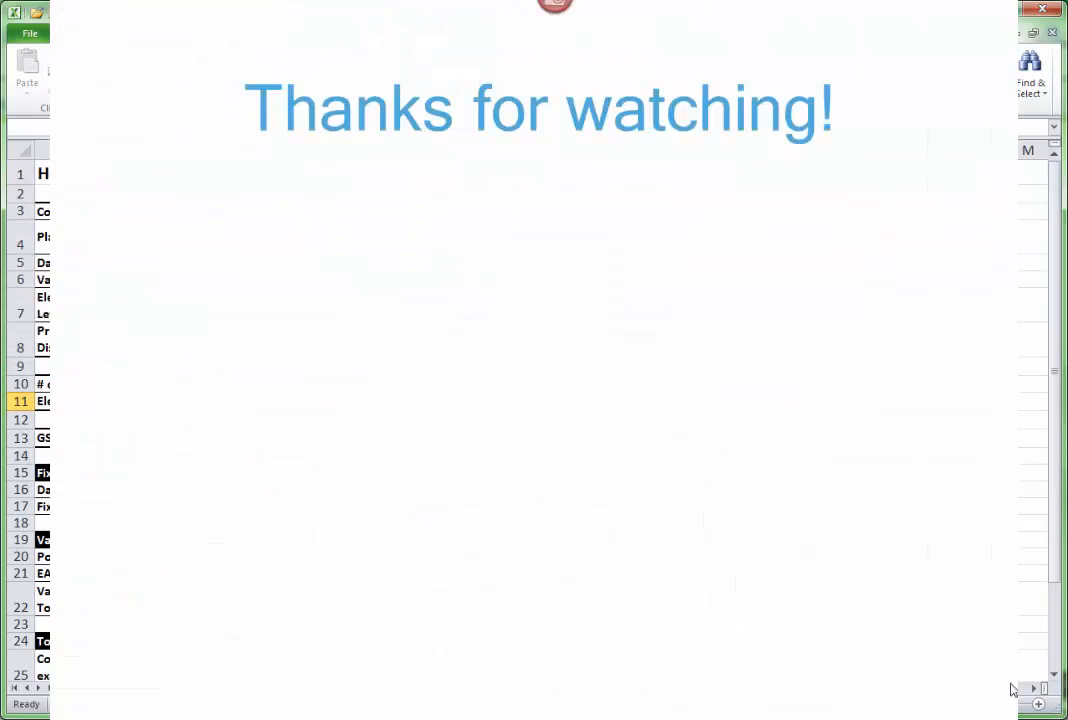